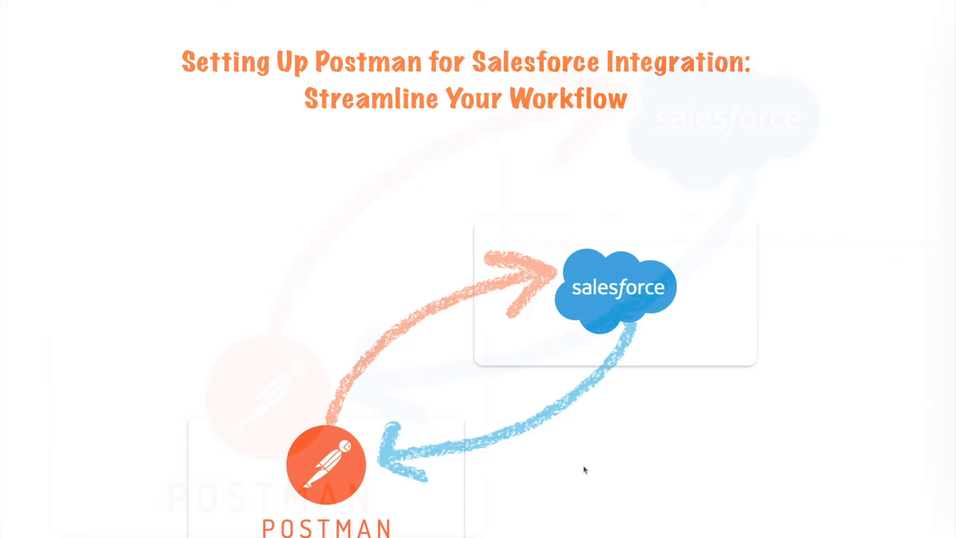
{"action": "key", "text": "Right"}
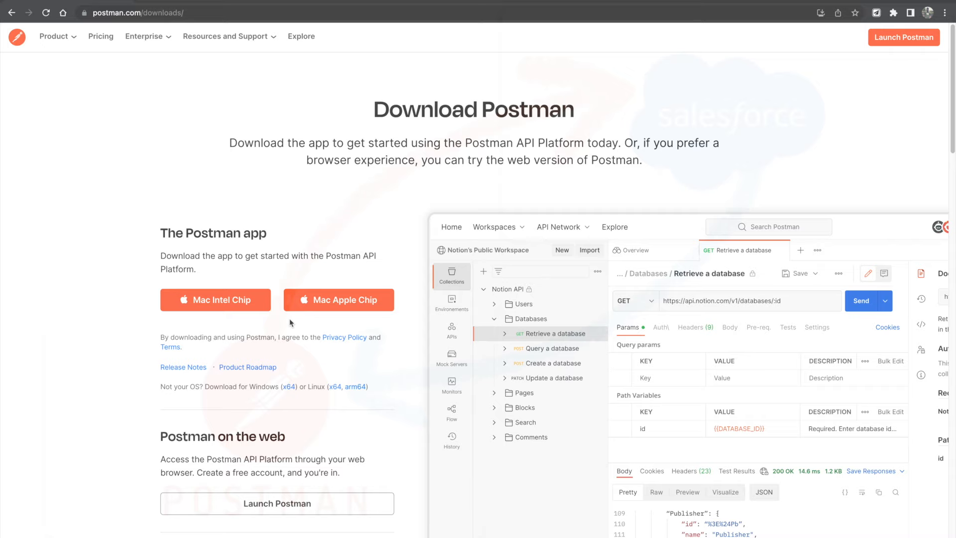
{"action": "scroll", "coordinate": [289, 322], "scroll_direction": "left", "scroll_amount": 5}
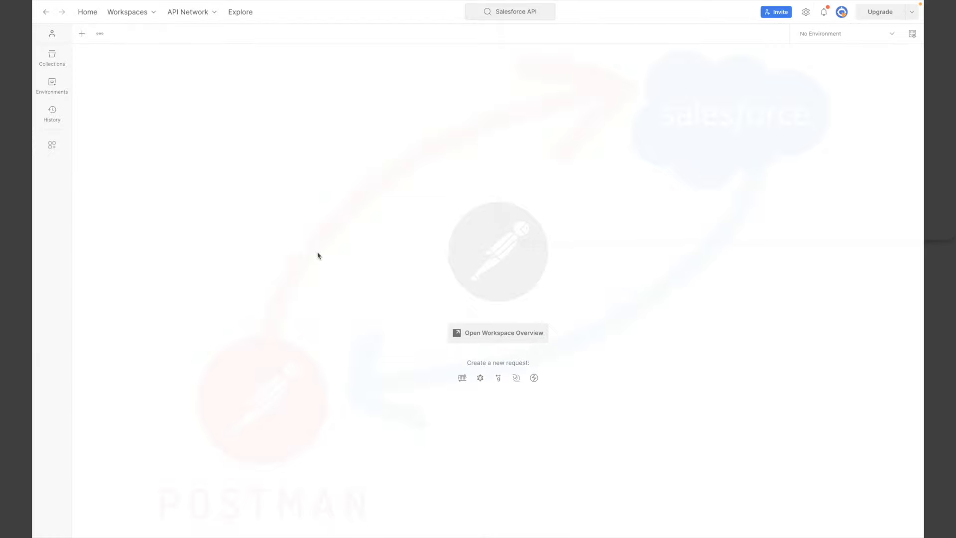
Step: Create a workspace named Post and Salesforce Setup with Personal visibility and show its collections
{"action": "left_click", "coordinate": [131, 17]}
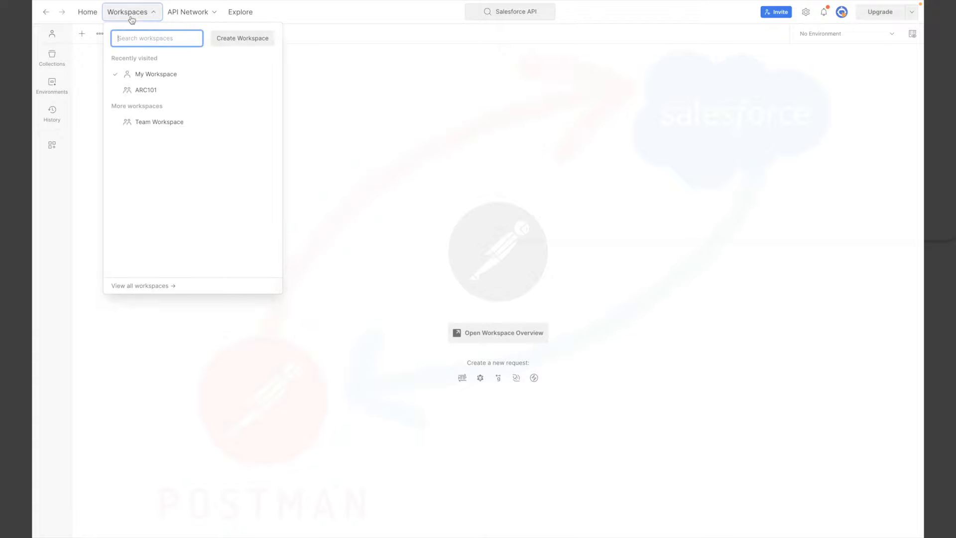
{"action": "left_click", "coordinate": [248, 44]}
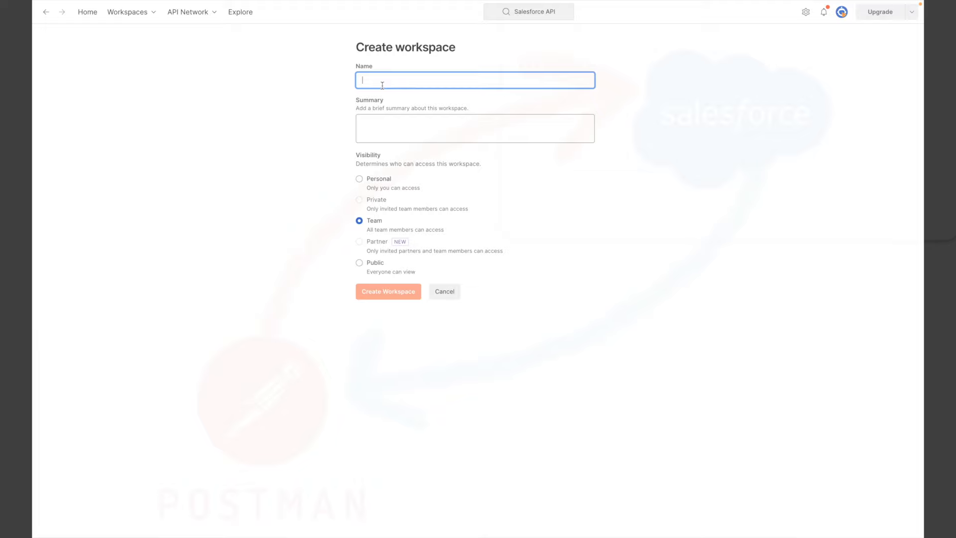
{"action": "type", "text": "Post and Sal"}
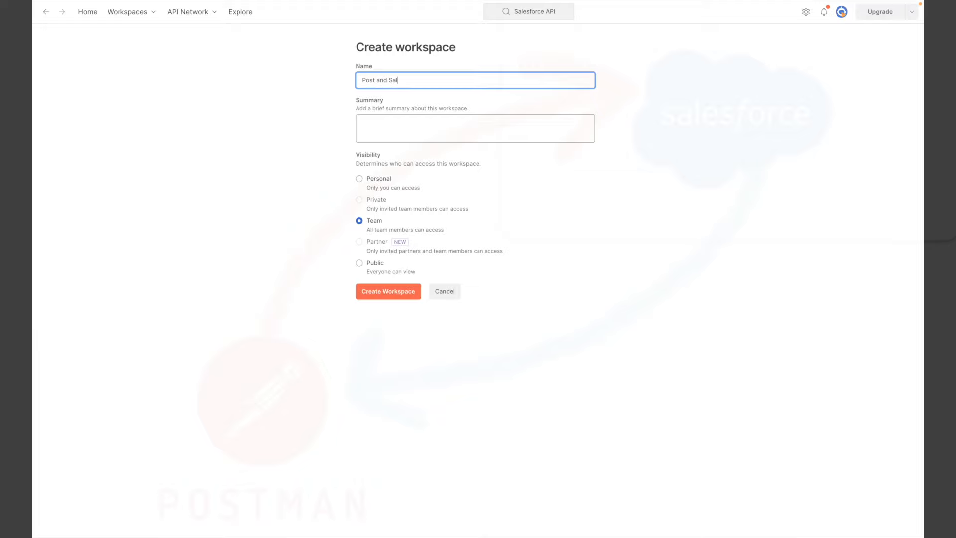
{"action": "type", "text": "esforce Setup"}
{"action": "left_click", "coordinate": [393, 134]}
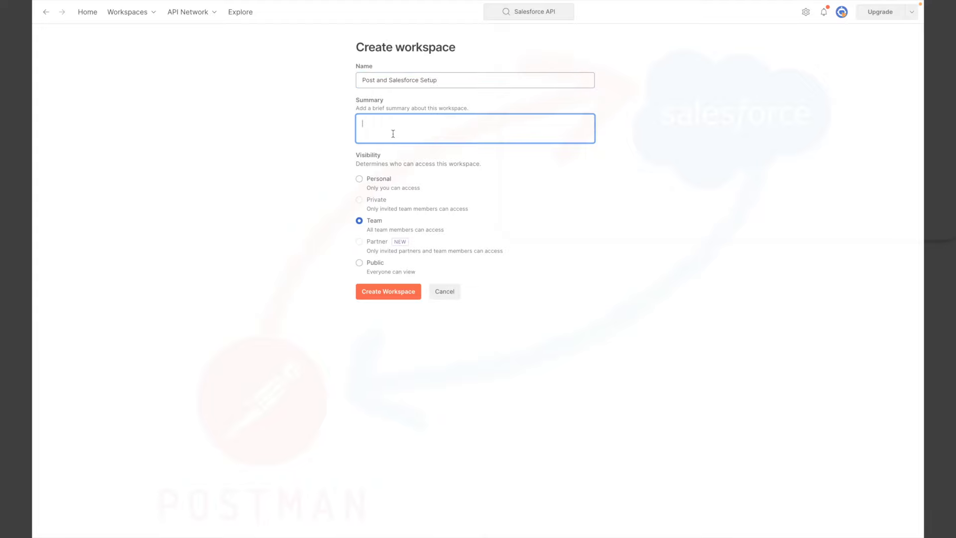
{"action": "left_click", "coordinate": [359, 179]}
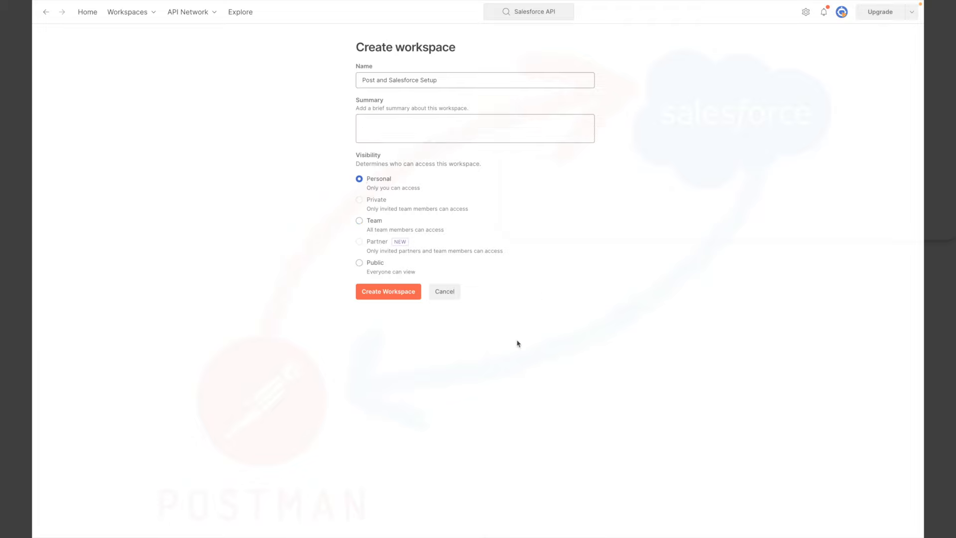
{"action": "left_click", "coordinate": [388, 293]}
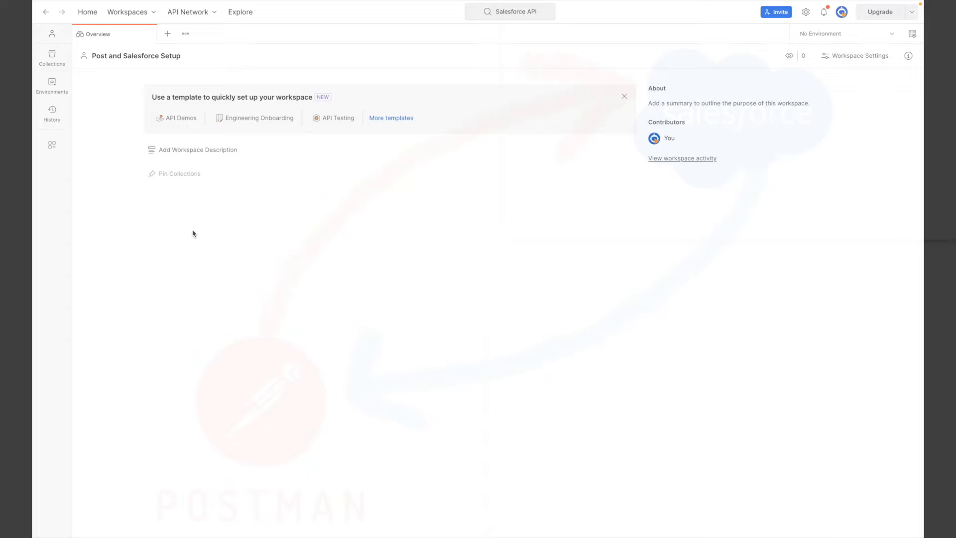
{"action": "left_click", "coordinate": [52, 57]}
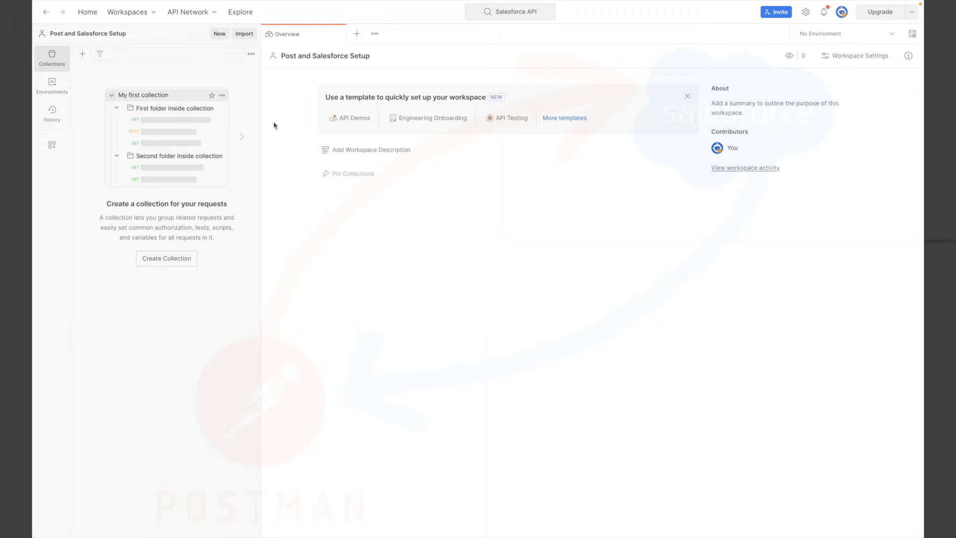
Step: Browse the Explore page and the public collections, including the sort options, for Salesforce API collections
{"action": "left_click", "coordinate": [239, 13]}
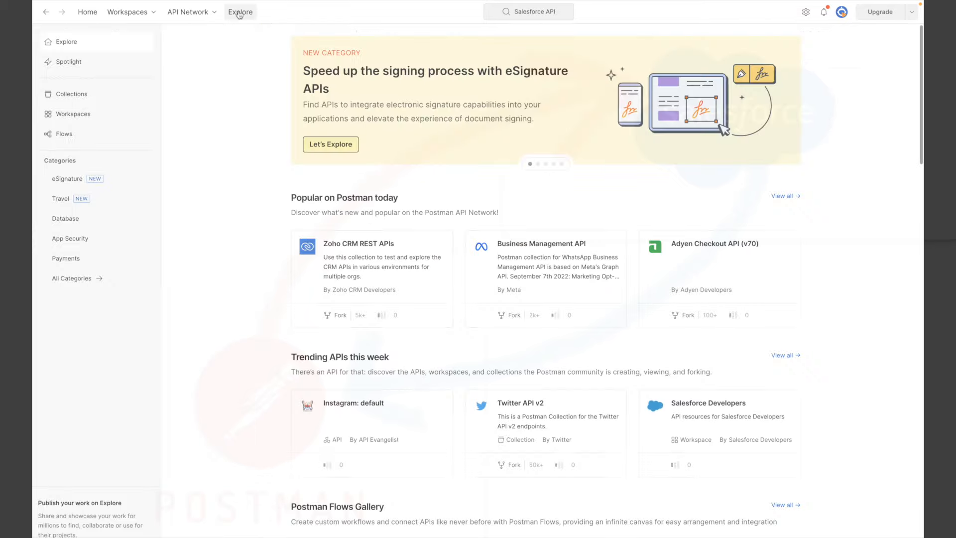
{"action": "scroll", "coordinate": [243, 205], "scroll_direction": "down", "scroll_amount": 5}
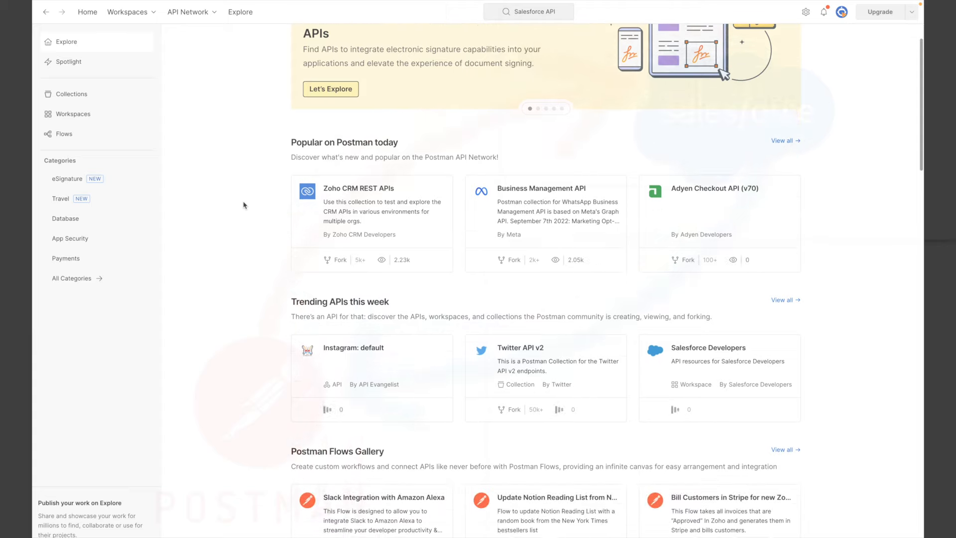
{"action": "scroll", "coordinate": [244, 204], "scroll_direction": "down", "scroll_amount": 7}
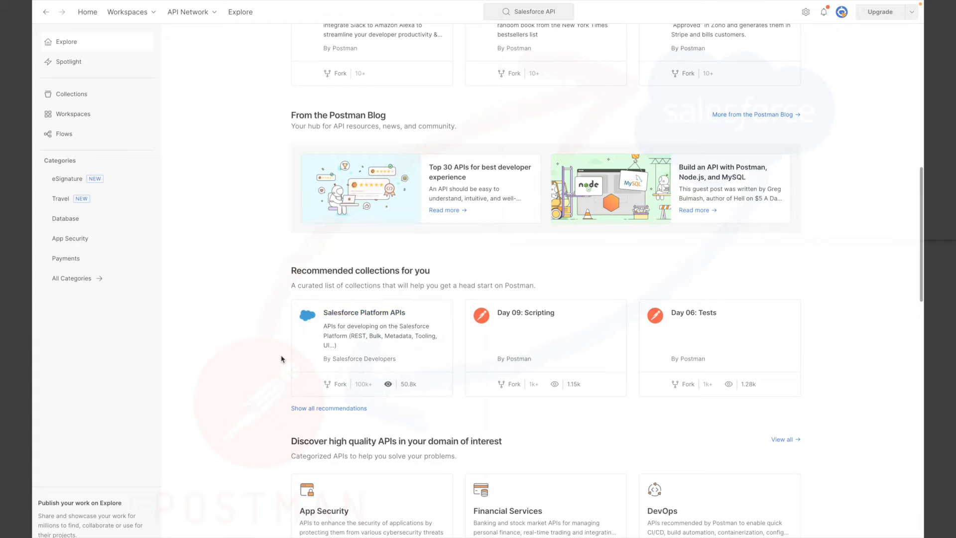
{"action": "scroll", "coordinate": [282, 358], "scroll_direction": "down", "scroll_amount": 1}
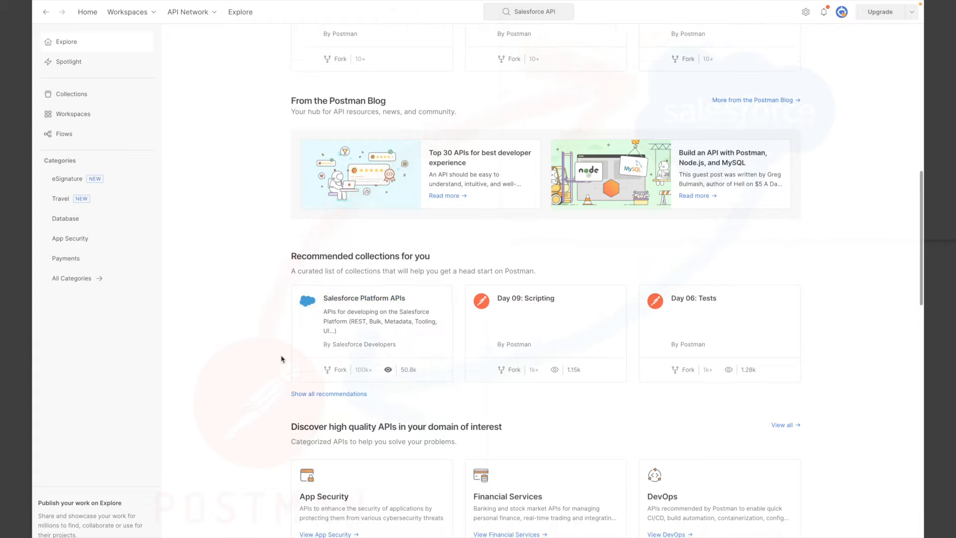
{"action": "left_click", "coordinate": [77, 95]}
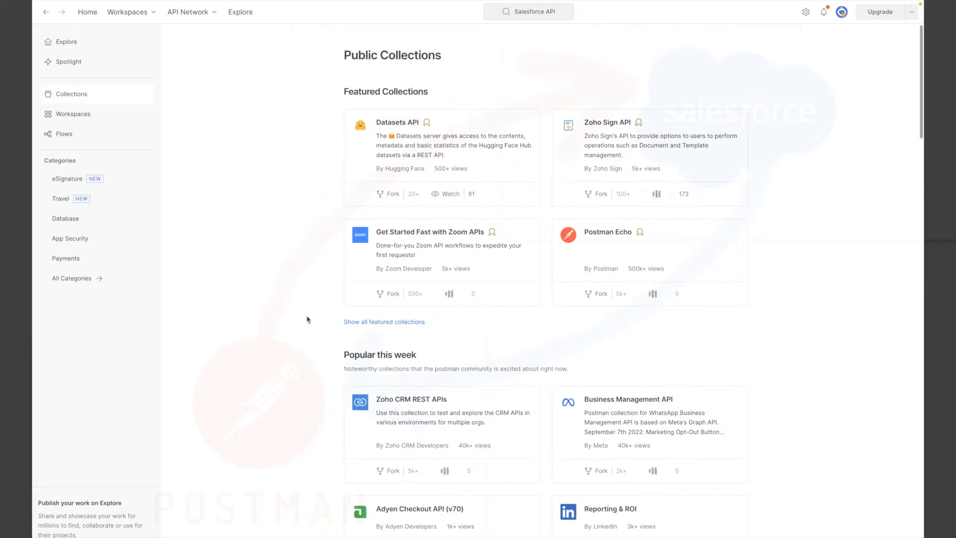
{"action": "scroll", "coordinate": [307, 319], "scroll_direction": "down", "scroll_amount": 3}
{"action": "scroll", "coordinate": [307, 319], "scroll_direction": "down", "scroll_amount": 5}
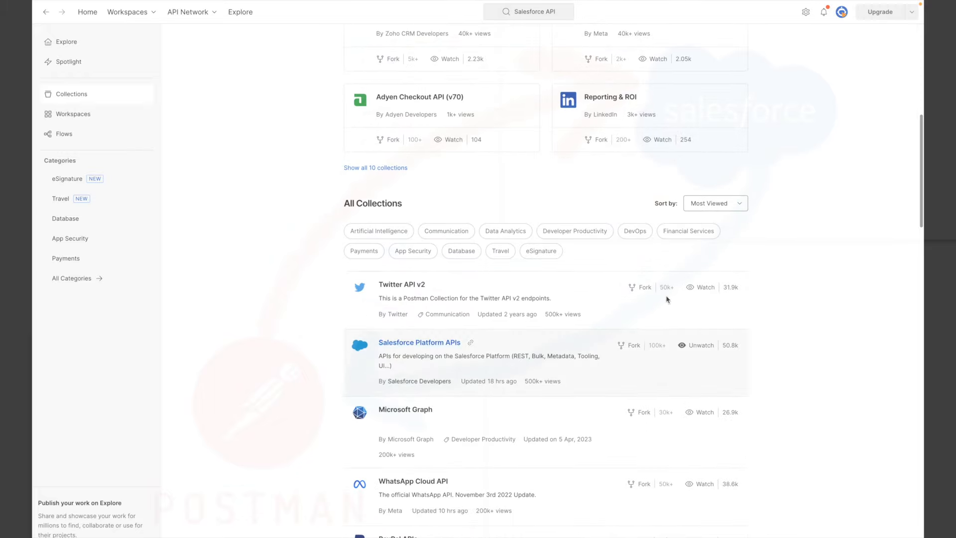
{"action": "left_click", "coordinate": [720, 206]}
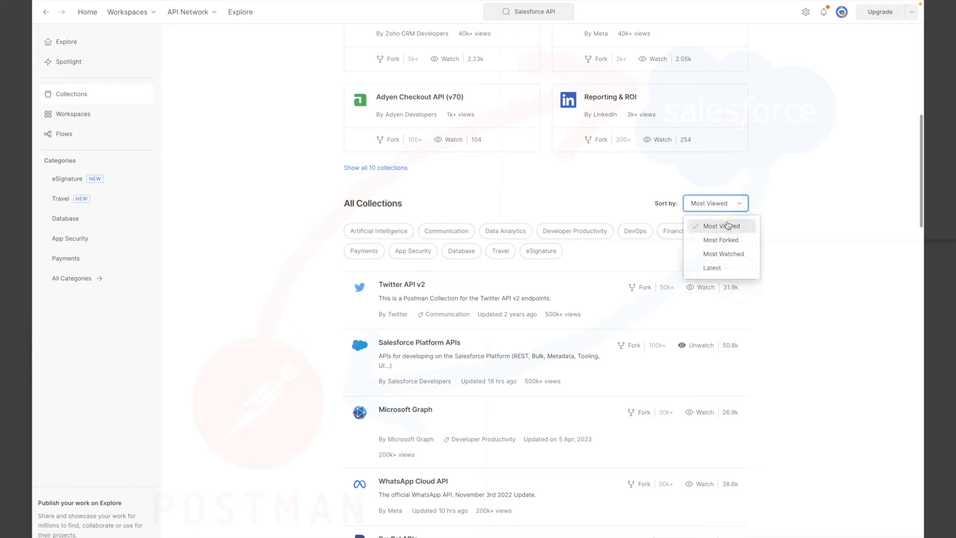
{"action": "left_click", "coordinate": [774, 227]}
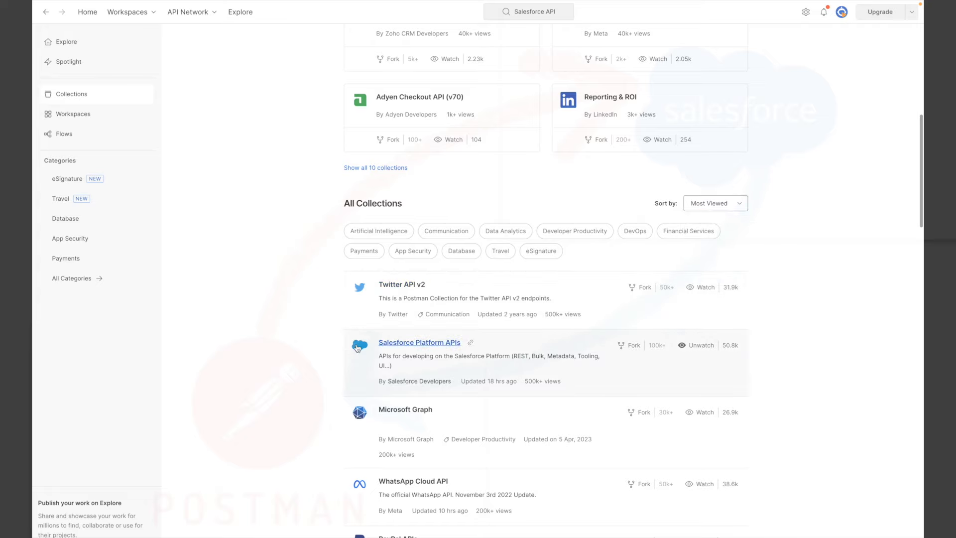
Step: Search all of Postman for "Salesforce API" and open the Salesforce Platform APIs collection in the Salesforce Developers workspace
{"action": "left_click", "coordinate": [551, 11]}
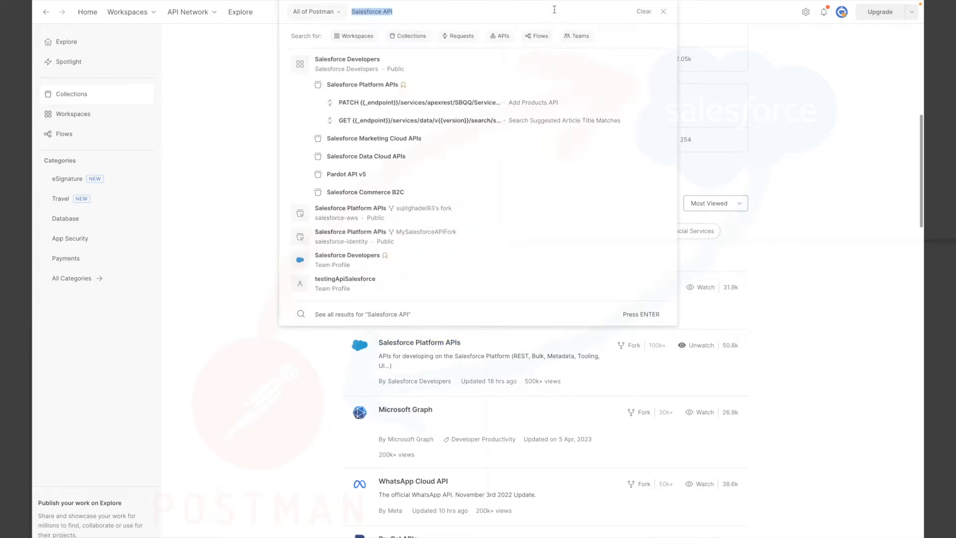
{"action": "left_click", "coordinate": [643, 12]}
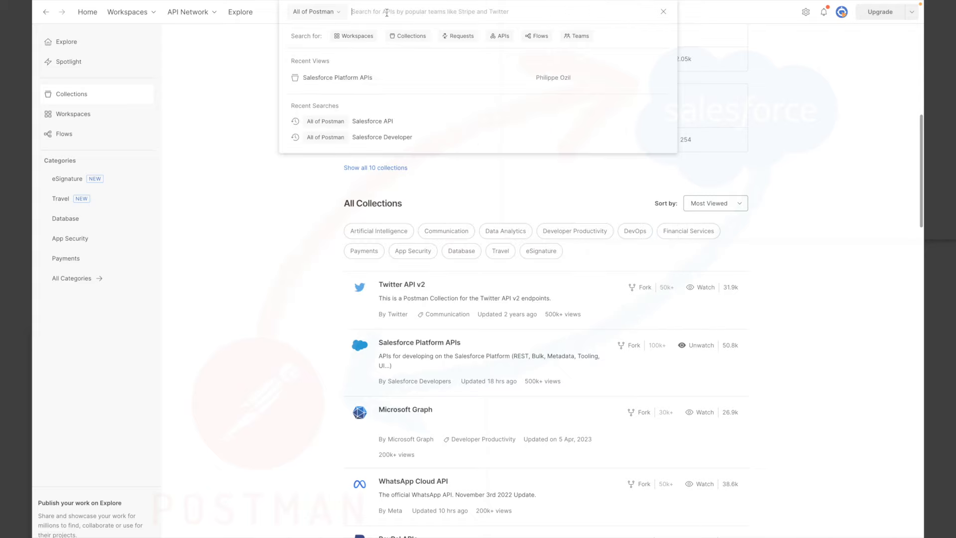
{"action": "type", "text": "S"}
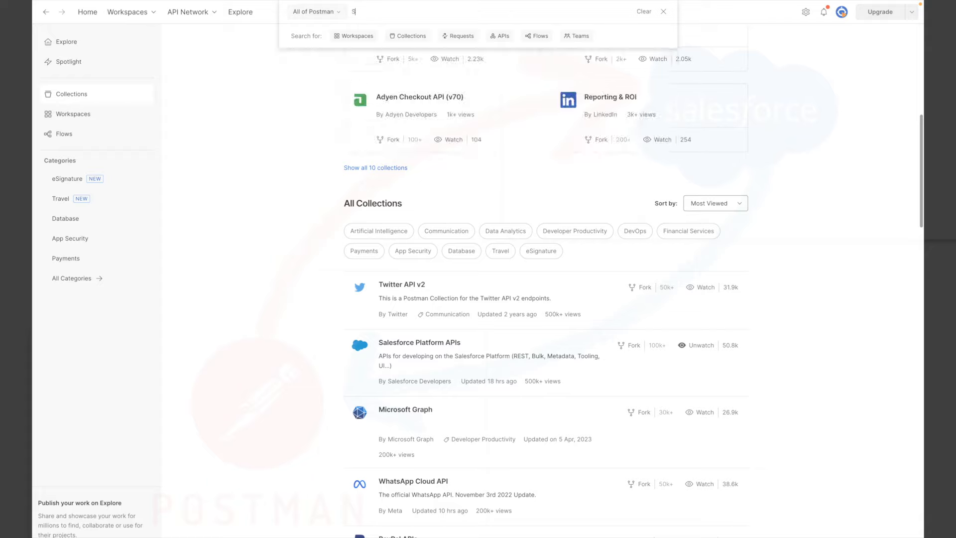
{"action": "type", "text": "alesforce API"}
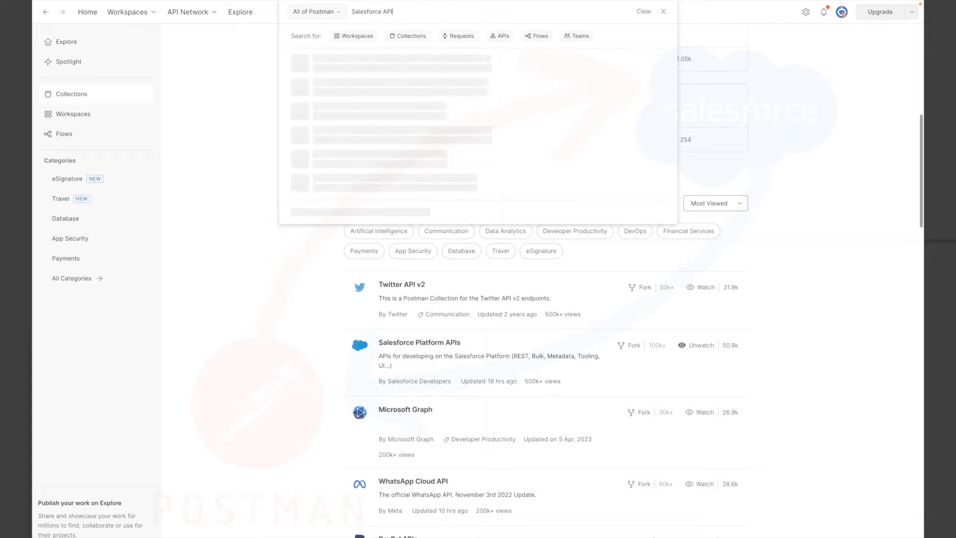
{"action": "key", "text": "Return"}
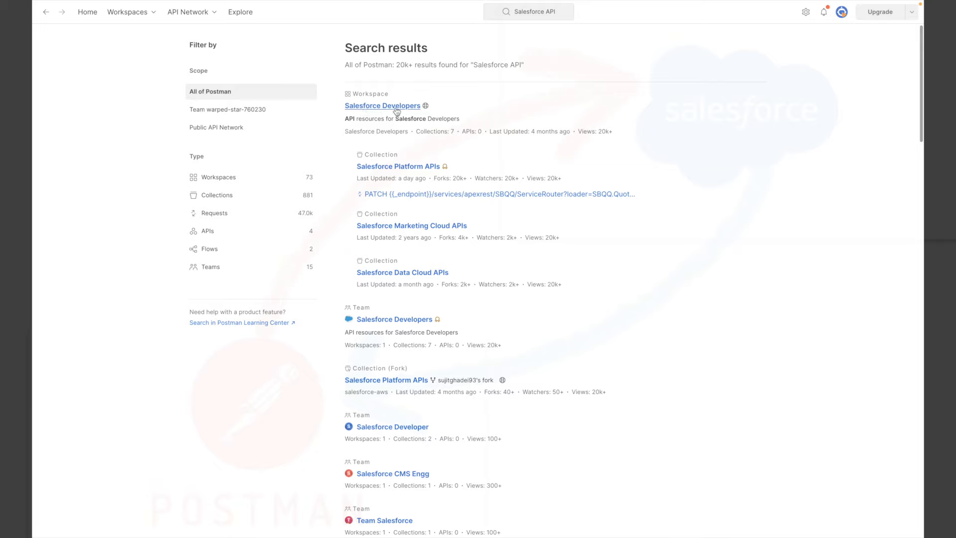
{"action": "left_click", "coordinate": [387, 167]}
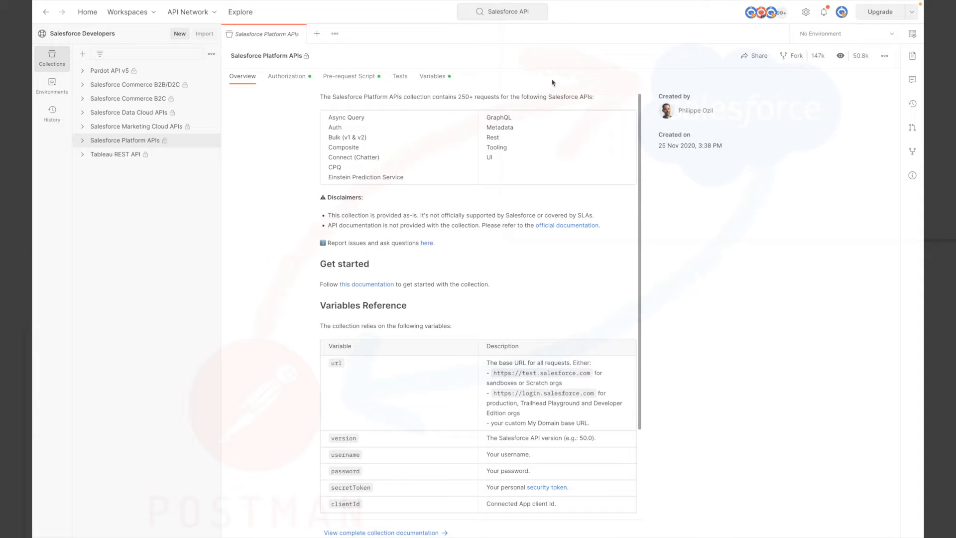
Step: Fork the Salesforce Platform APIs collection into the Post and Salesforce Setup workspace, keeping the suggested fork label and watching the original
{"action": "left_click", "coordinate": [788, 61]}
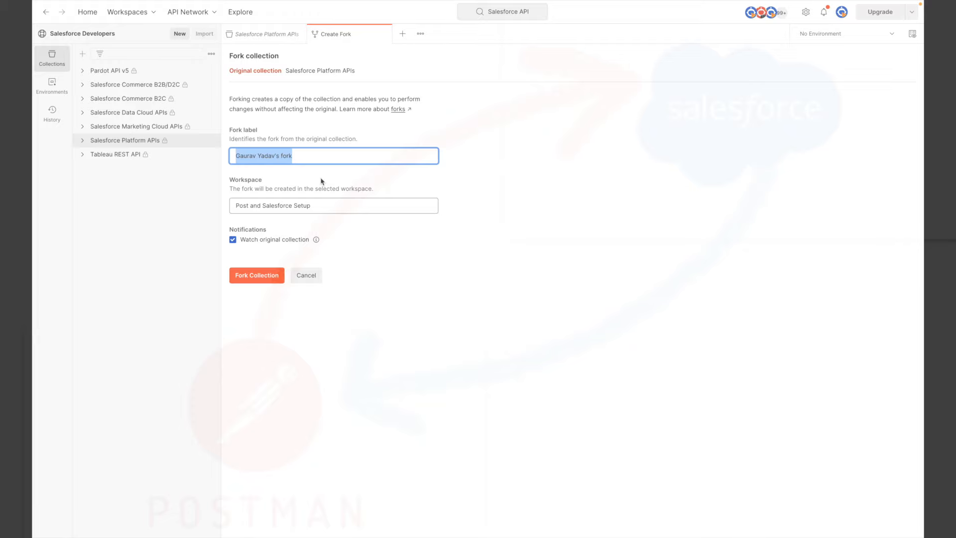
{"action": "left_click", "coordinate": [291, 156]}
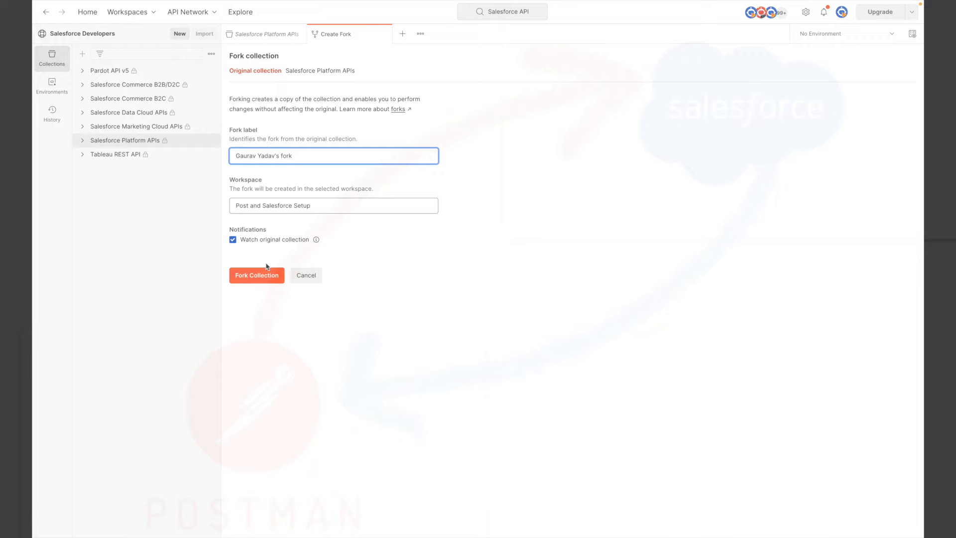
{"action": "left_click", "coordinate": [252, 278]}
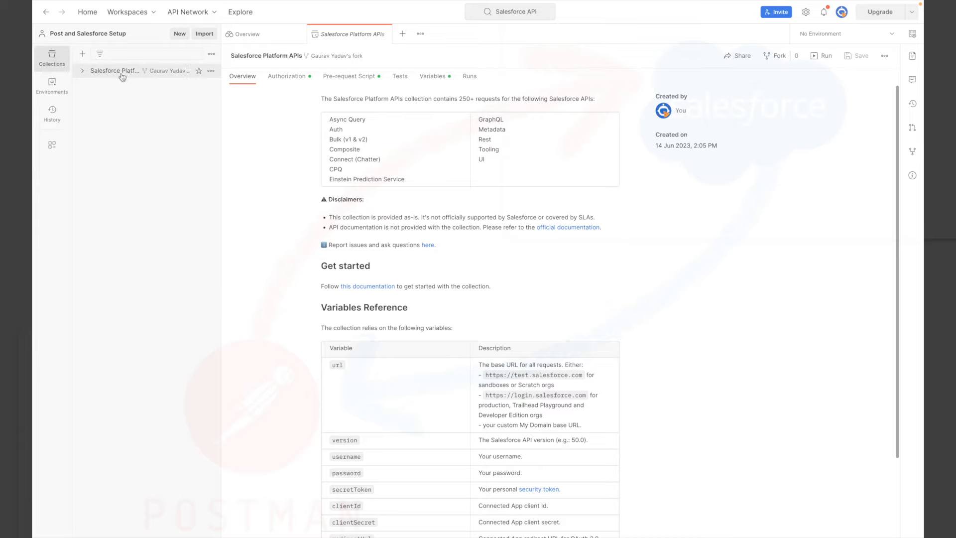
Step: Expand the forked collection and examine the requests in its Bulk v2 and REST folders
{"action": "left_click", "coordinate": [83, 71]}
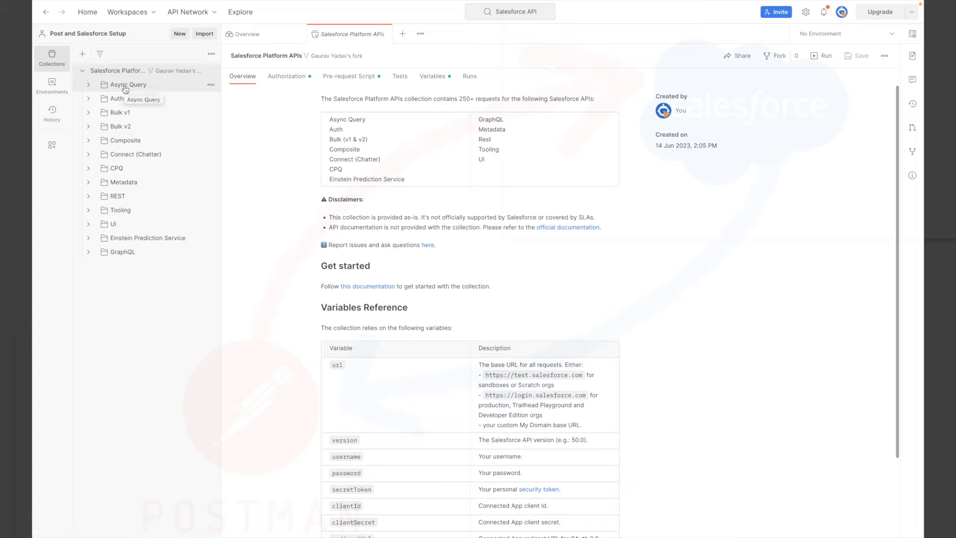
{"action": "left_click", "coordinate": [89, 128]}
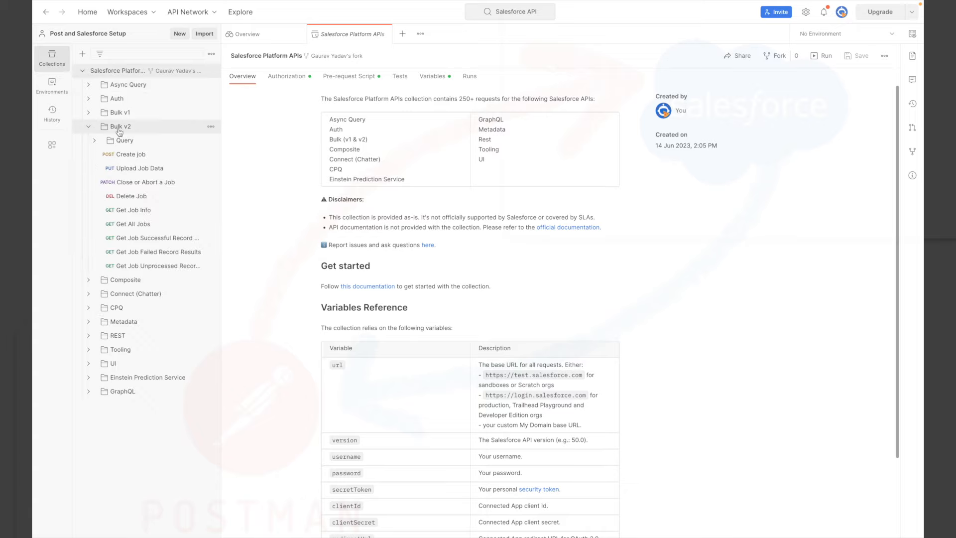
{"action": "left_click", "coordinate": [95, 141]}
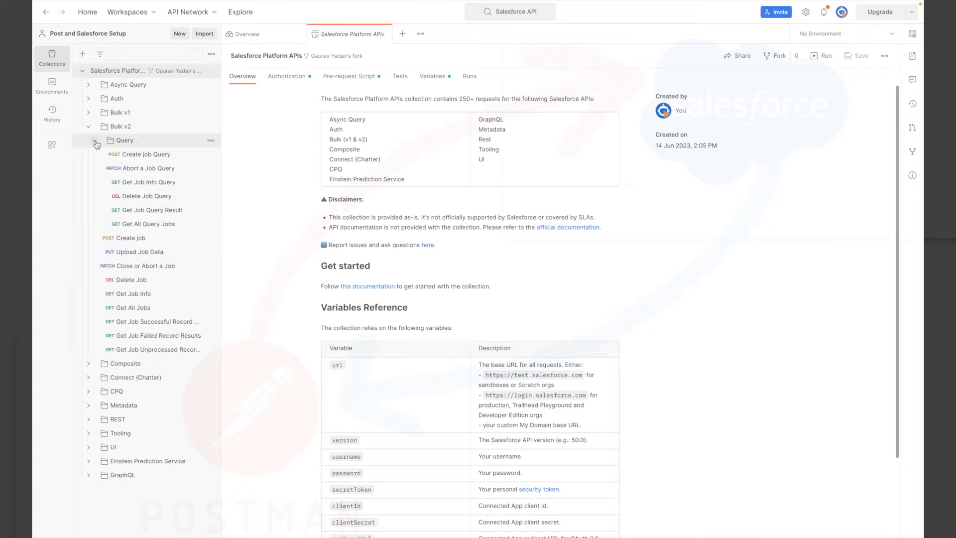
{"action": "left_click", "coordinate": [95, 142]}
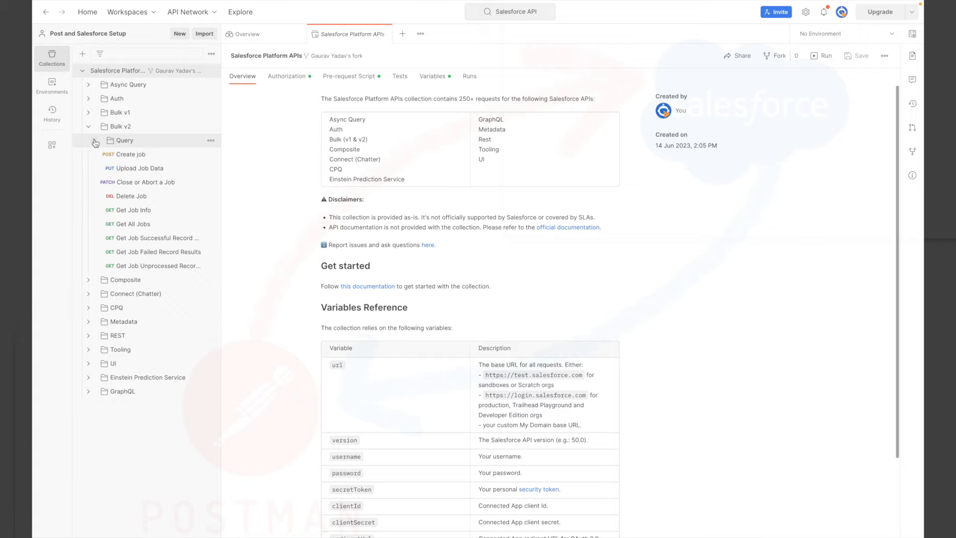
{"action": "left_click", "coordinate": [88, 335]}
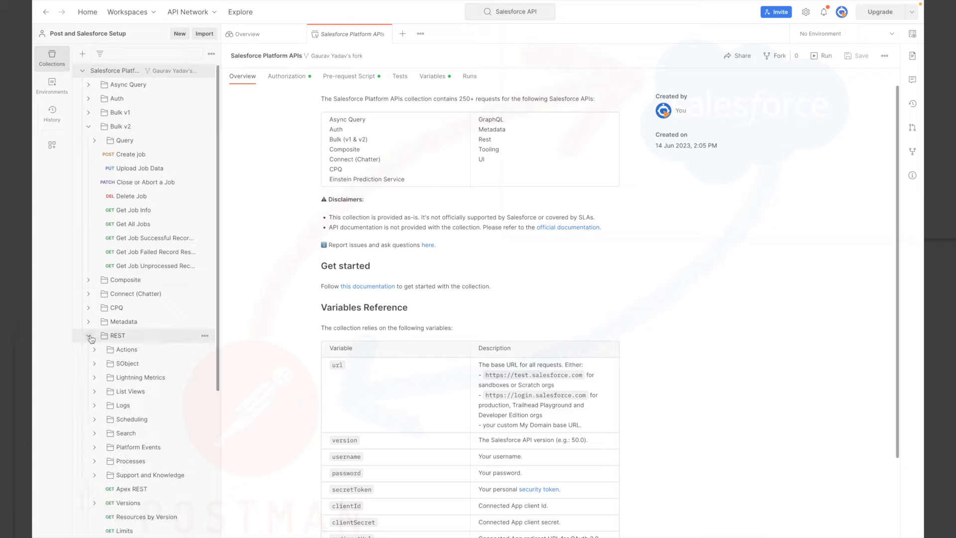
{"action": "scroll", "coordinate": [154, 316], "scroll_direction": "down", "scroll_amount": 1}
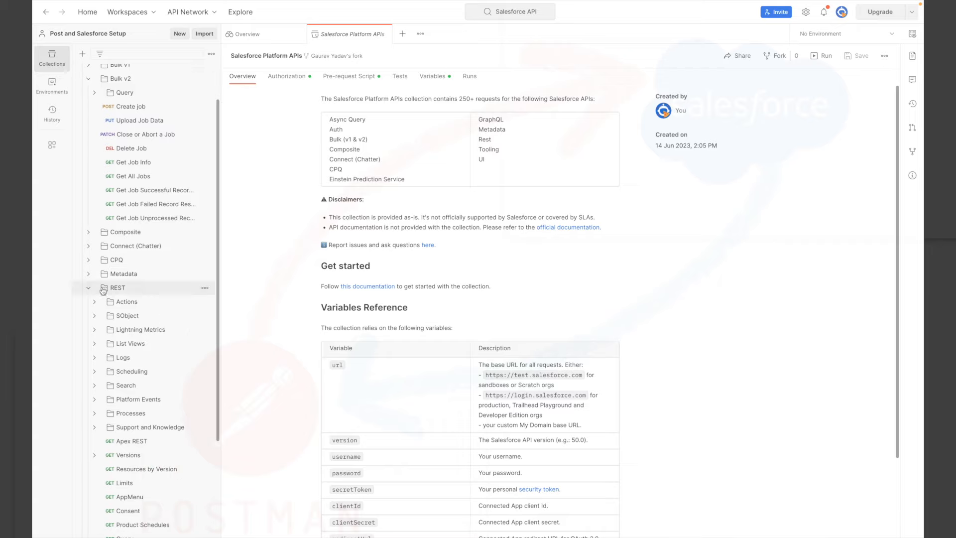
{"action": "scroll", "coordinate": [124, 304], "scroll_direction": "down", "scroll_amount": 1}
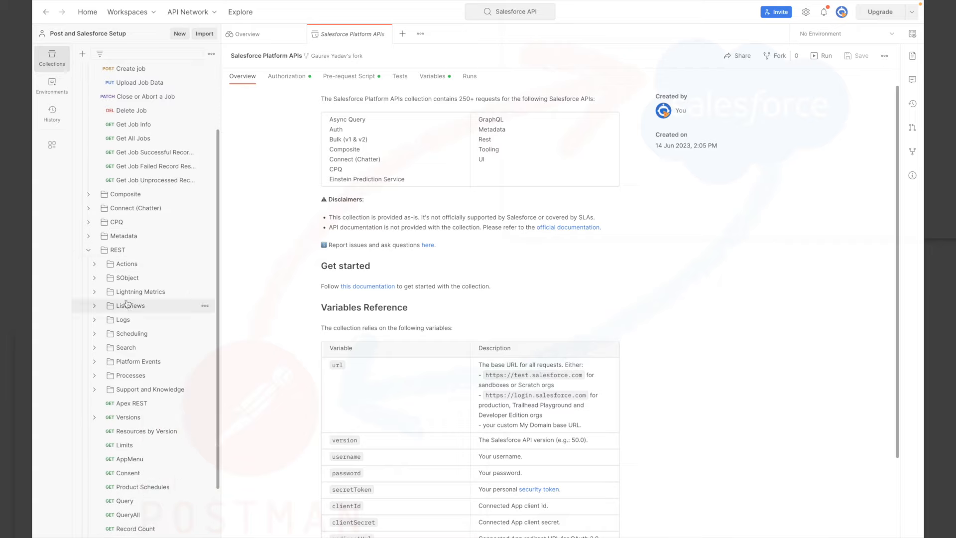
{"action": "scroll", "coordinate": [141, 341], "scroll_direction": "down", "scroll_amount": 2}
{"action": "scroll", "coordinate": [139, 339], "scroll_direction": "up", "scroll_amount": 1}
{"action": "scroll", "coordinate": [141, 341], "scroll_direction": "down", "scroll_amount": 1}
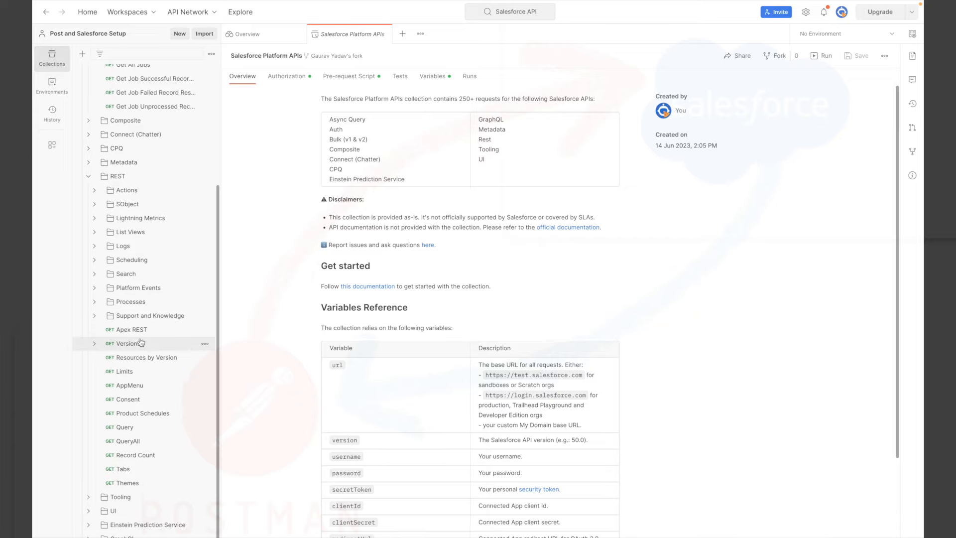
{"action": "scroll", "coordinate": [141, 341], "scroll_direction": "up", "scroll_amount": 5}
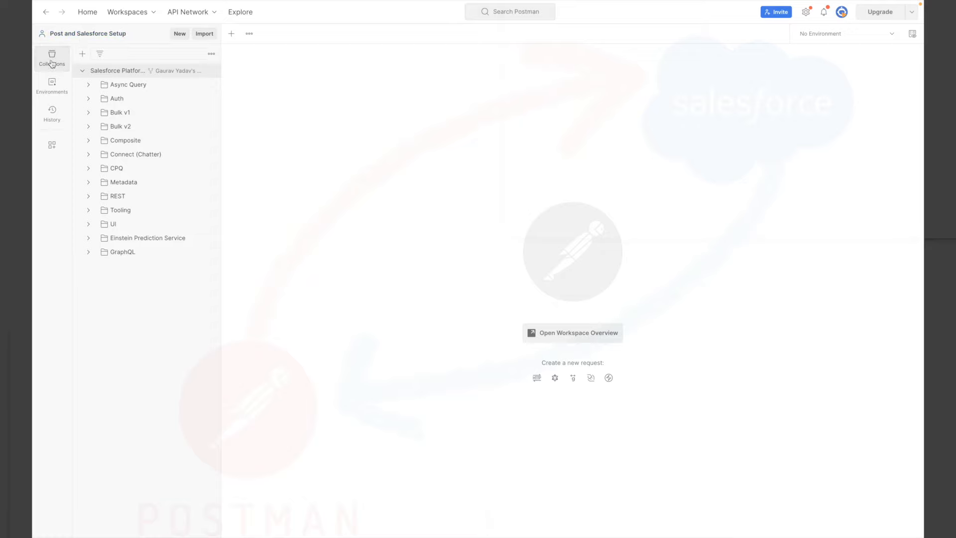
Step: Open the forked Salesforce Platform APIs collection's authorization settings and clear the current access token value
{"action": "left_click", "coordinate": [107, 73]}
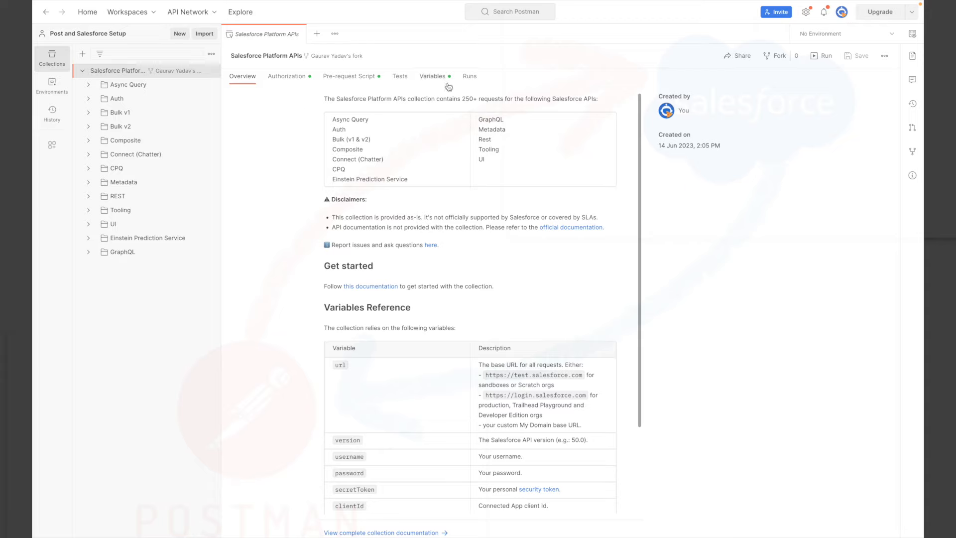
{"action": "left_click", "coordinate": [282, 77]}
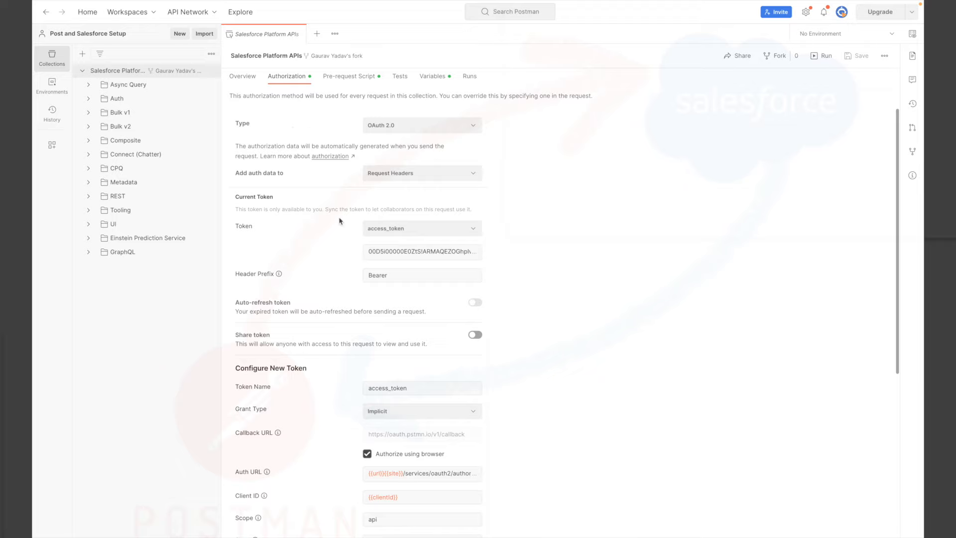
{"action": "scroll", "coordinate": [338, 224], "scroll_direction": "down", "scroll_amount": 1}
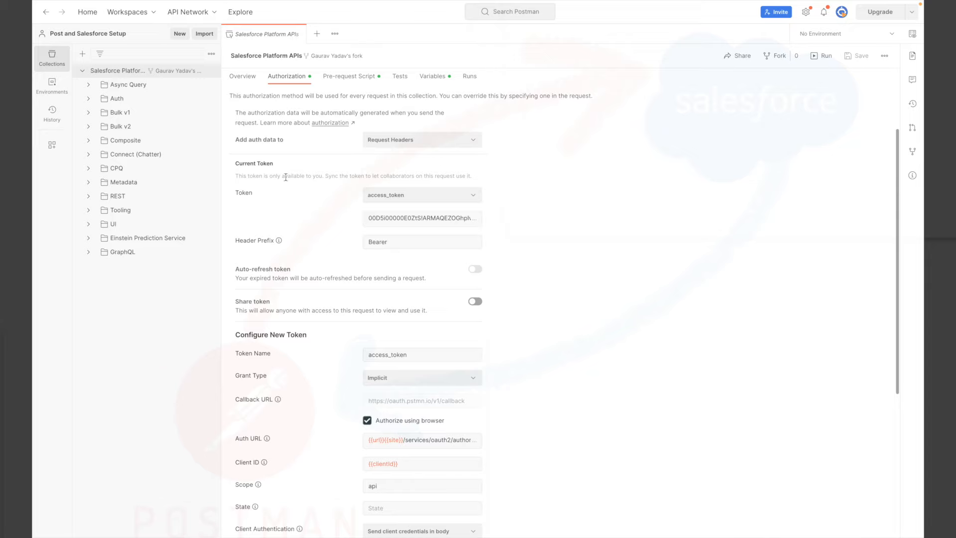
{"action": "triple_click", "coordinate": [405, 221]}
{"action": "key", "text": "Delete"}
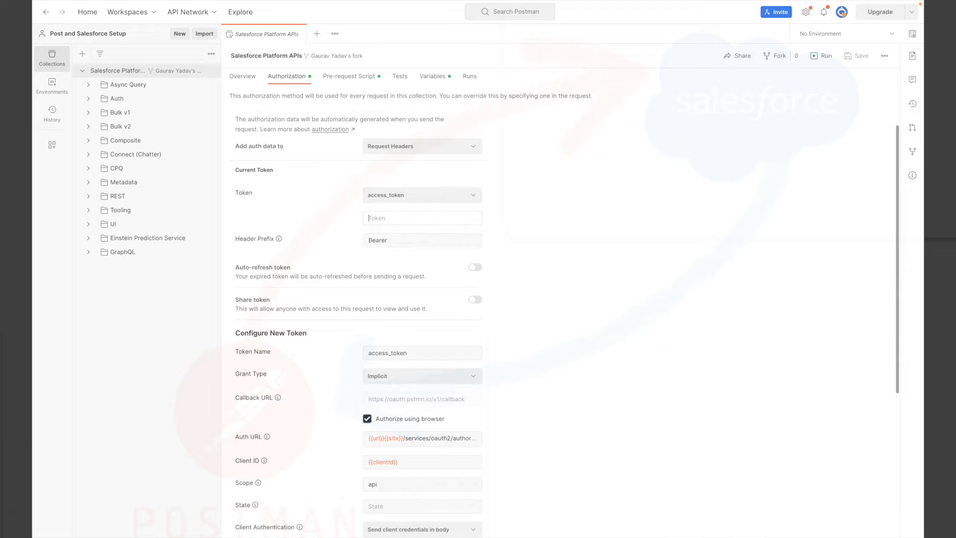
Step: Request a new access token, allow the collection access in Salesforce, and return to Postman to finish the authentication
{"action": "scroll", "coordinate": [331, 229], "scroll_direction": "down", "scroll_amount": 2}
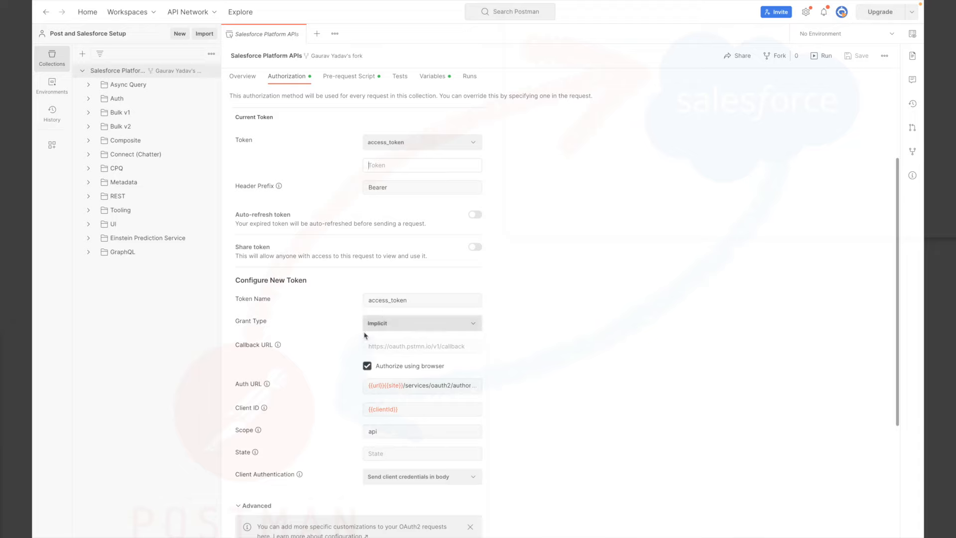
{"action": "scroll", "coordinate": [337, 348], "scroll_direction": "down", "scroll_amount": 1}
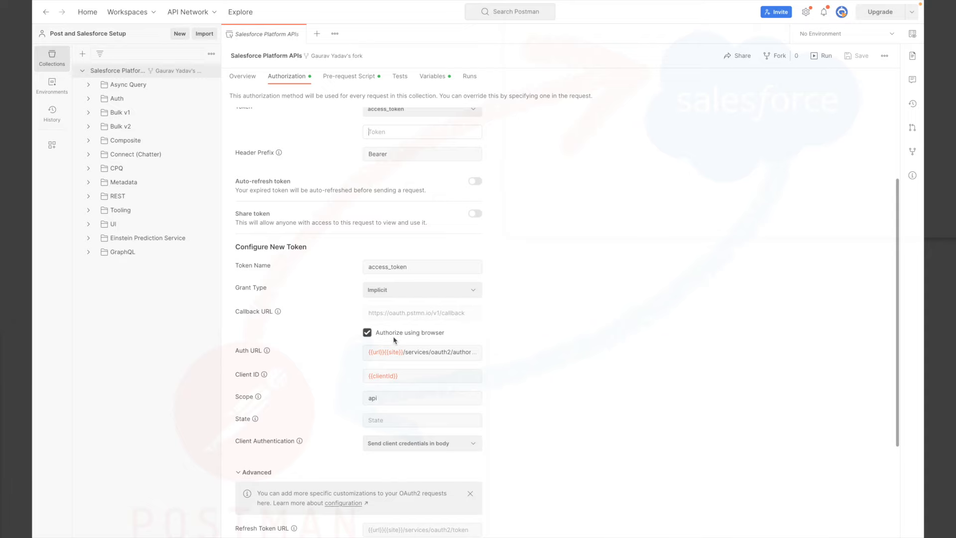
{"action": "scroll", "coordinate": [393, 339], "scroll_direction": "down", "scroll_amount": 5}
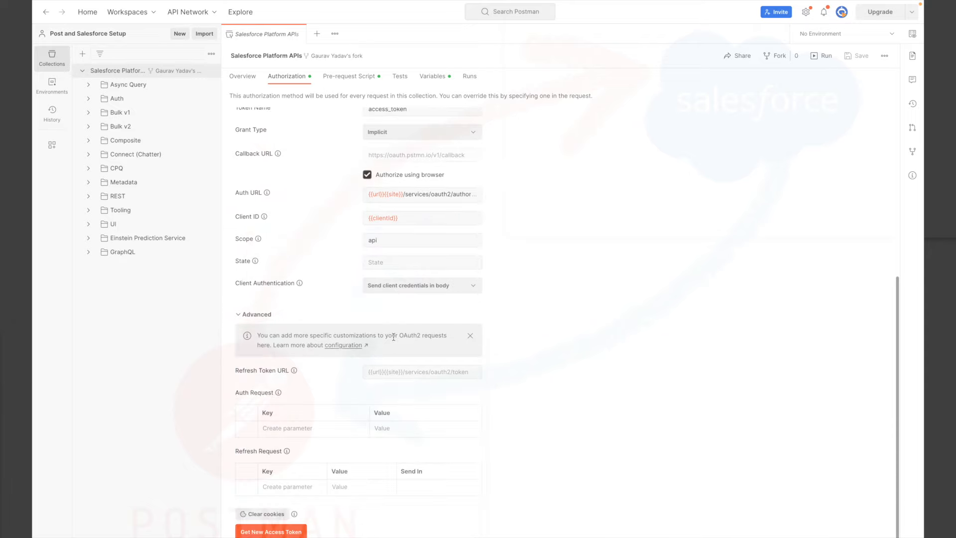
{"action": "left_click", "coordinate": [291, 533]}
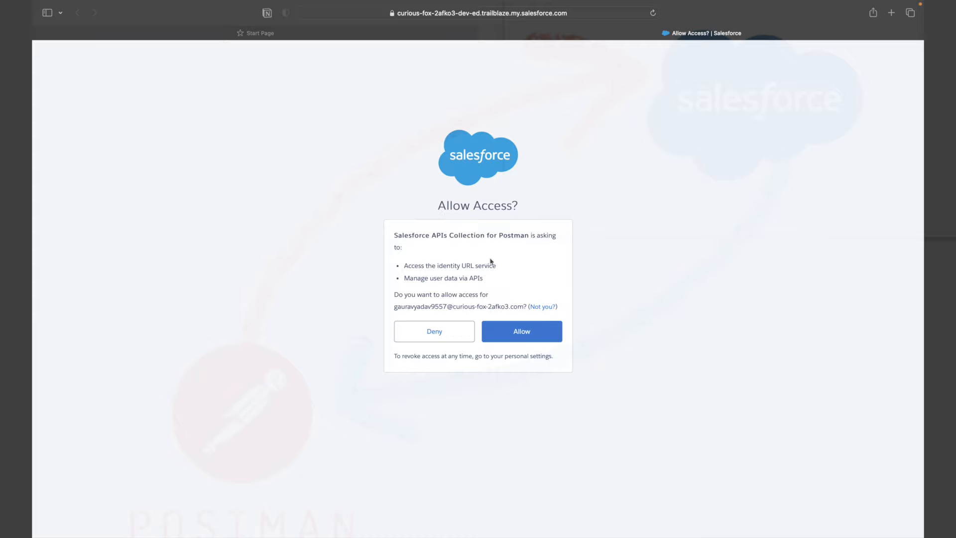
{"action": "left_click", "coordinate": [519, 337]}
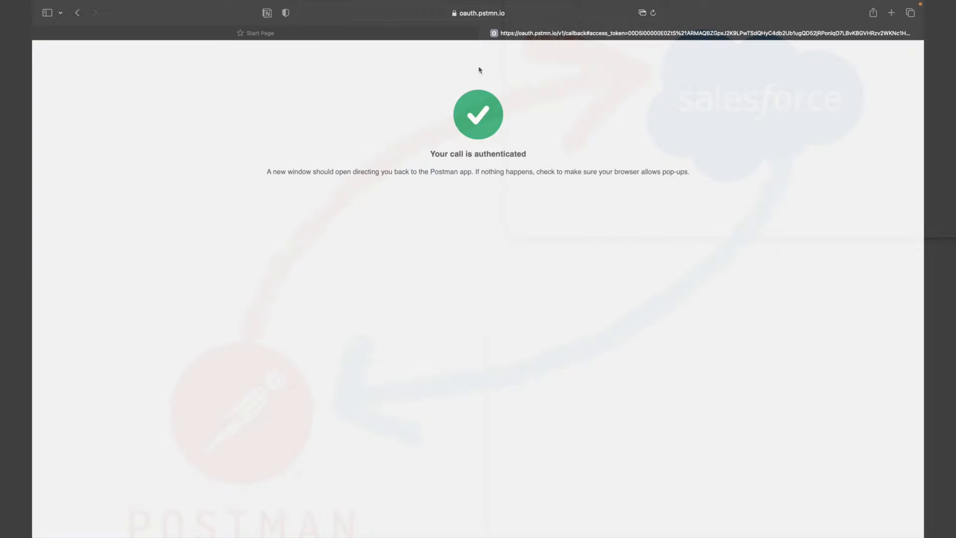
{"action": "left_click", "coordinate": [642, 14]}
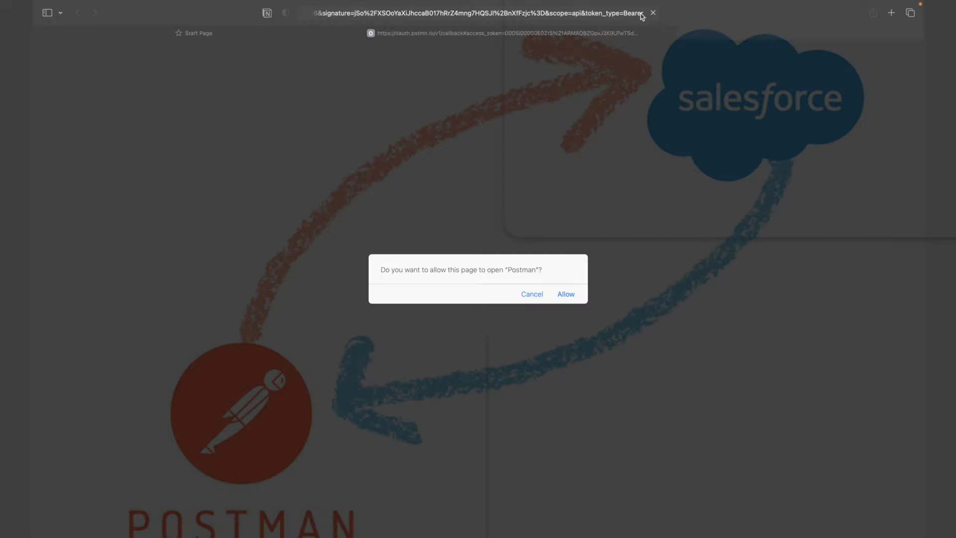
{"action": "left_click", "coordinate": [566, 295]}
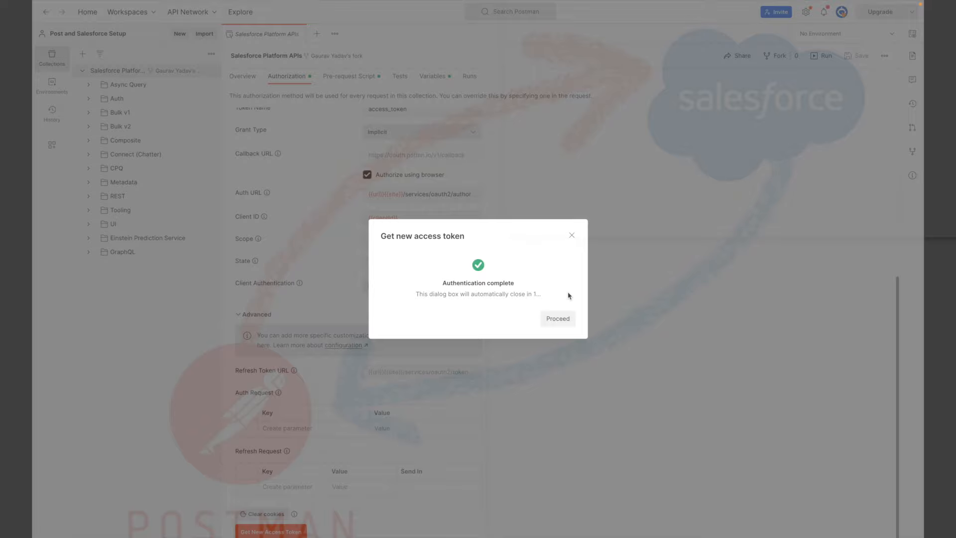
{"action": "left_click", "coordinate": [554, 319]}
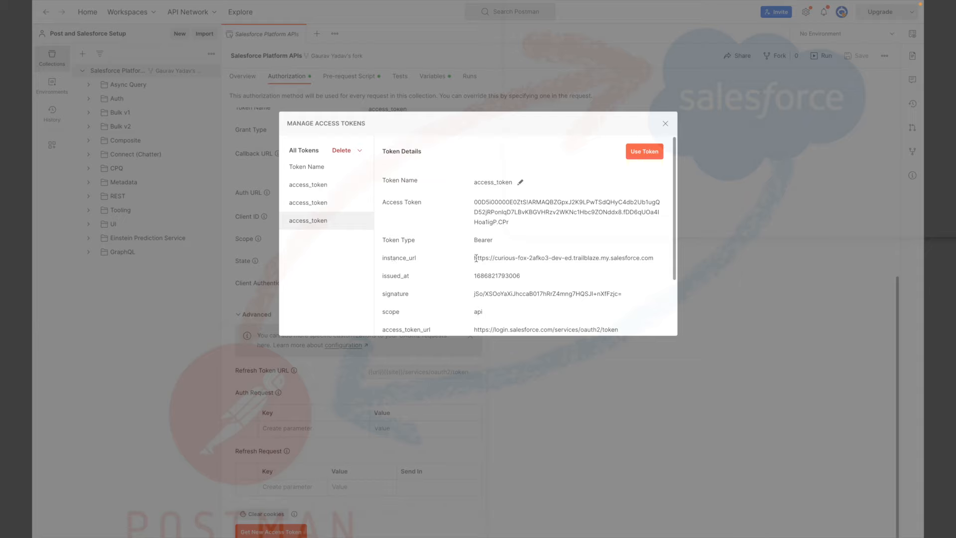
Step: Copy the instance_url from the new token's details and apply that token to the collection
{"action": "left_click_drag", "start_coordinate": [475, 258], "coordinate": [657, 260]}
{"action": "key", "text": "ctrl+c"}
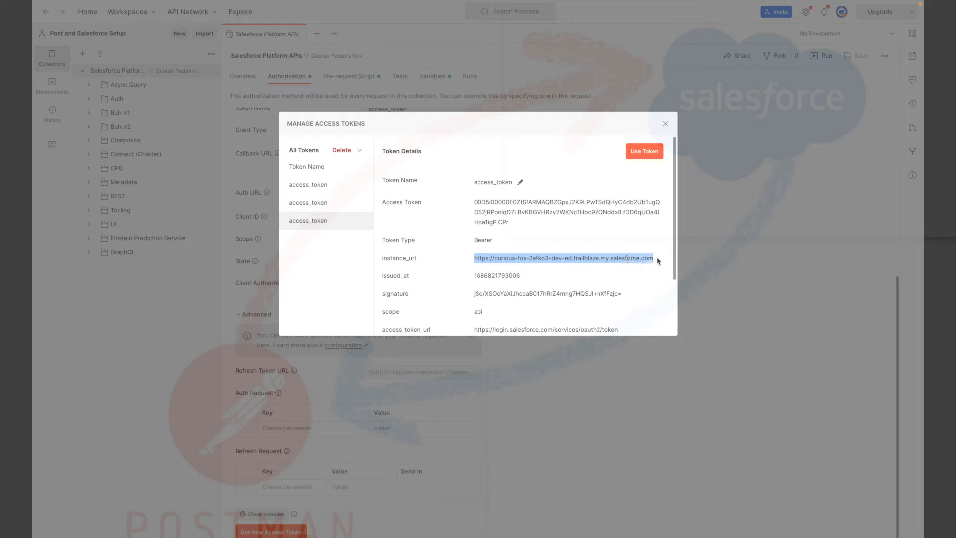
{"action": "left_click", "coordinate": [645, 156]}
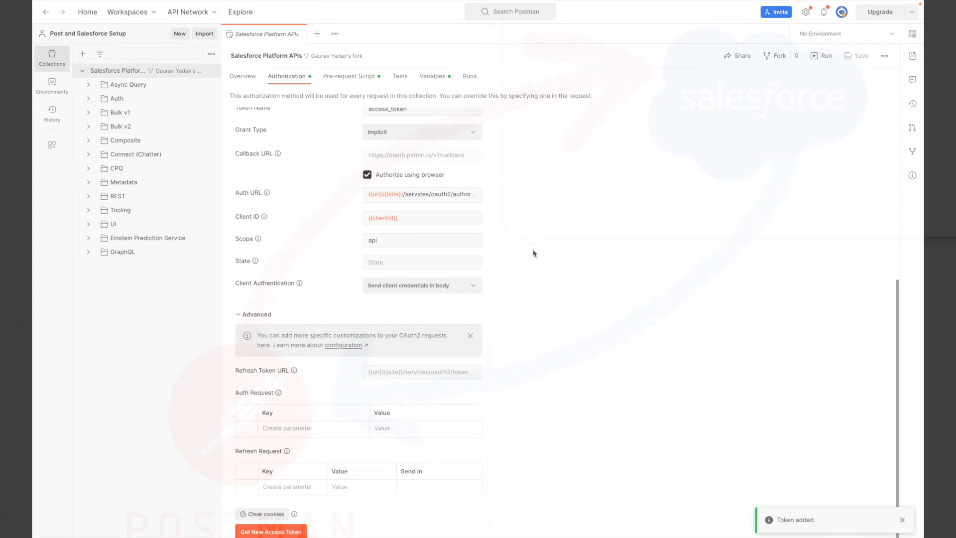
{"action": "scroll", "coordinate": [525, 258], "scroll_direction": "up", "scroll_amount": 5}
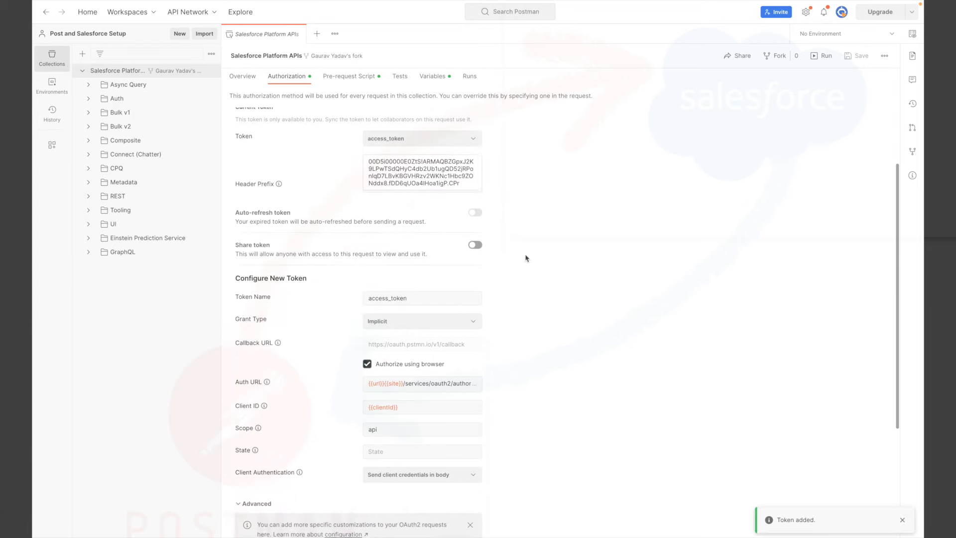
{"action": "scroll", "coordinate": [387, 197], "scroll_direction": "up", "scroll_amount": 1}
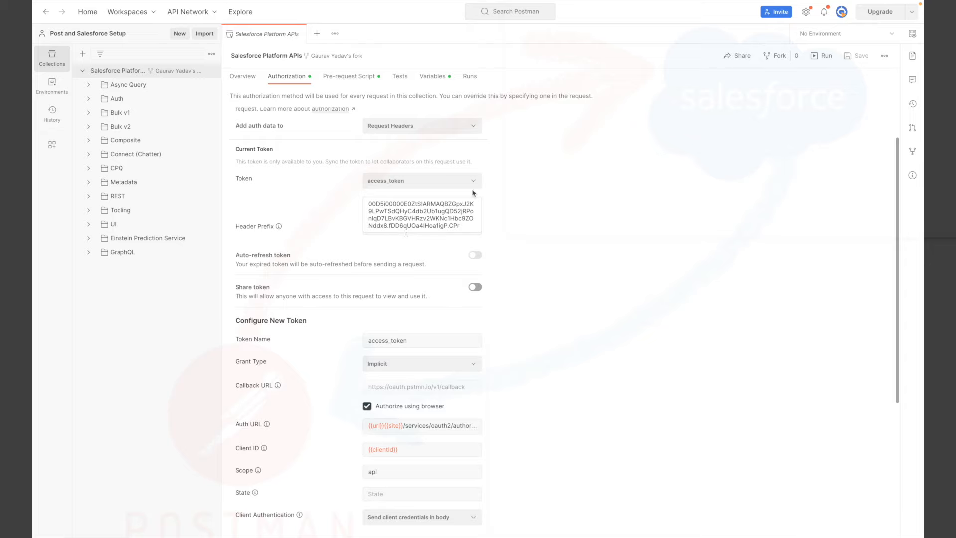
{"action": "left_click", "coordinate": [432, 75]}
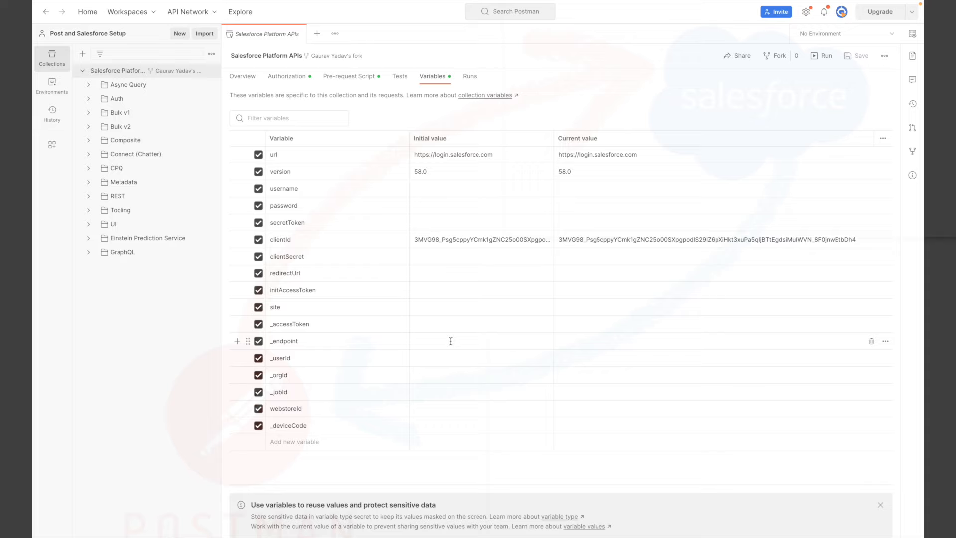
{"action": "left_click", "coordinate": [579, 338]}
{"action": "key", "text": "ctrl+v"}
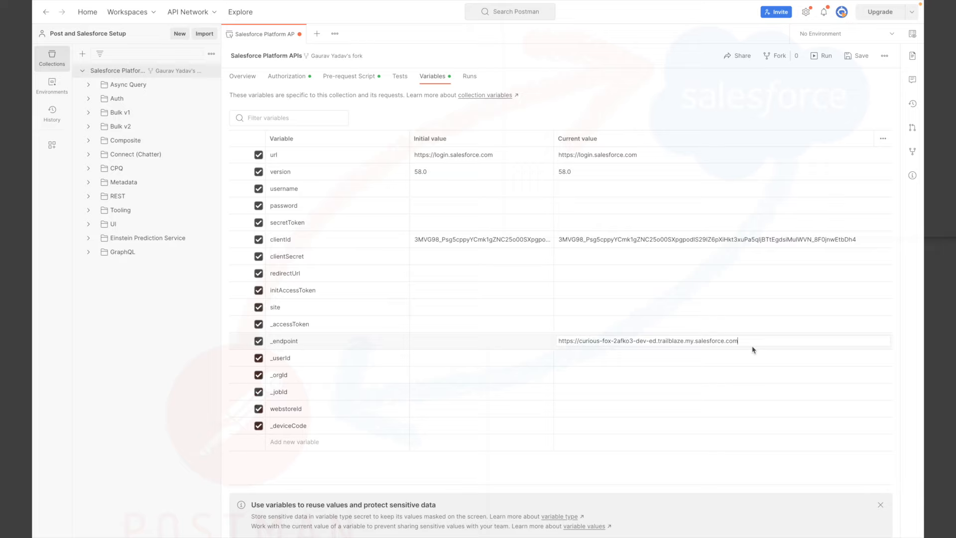
{"action": "key", "text": "ctrl+s"}
Step: Send the Limits request from the REST folder and review its JSON response in an enlarged response area
{"action": "left_click", "coordinate": [91, 200]}
{"action": "scroll", "coordinate": [124, 249], "scroll_direction": "down", "scroll_amount": 1}
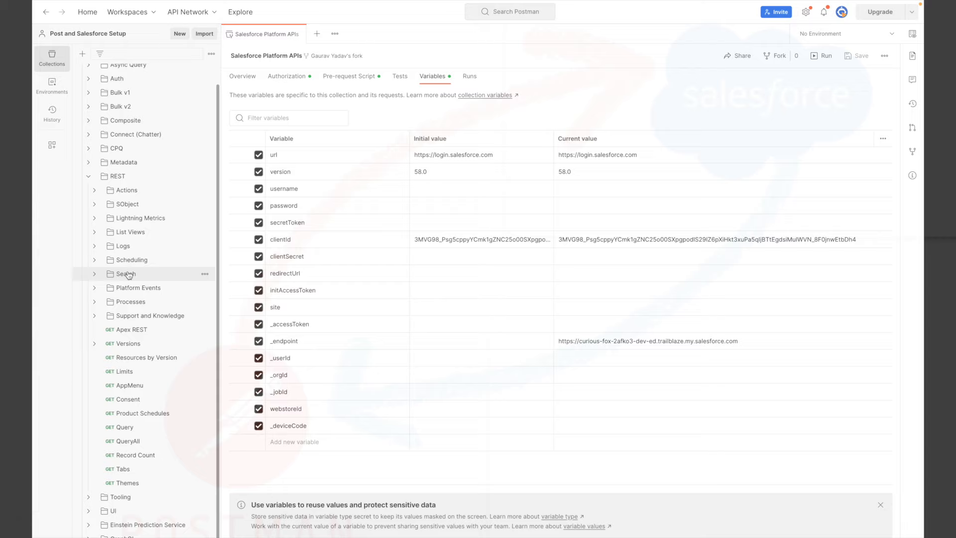
{"action": "left_click", "coordinate": [125, 372]}
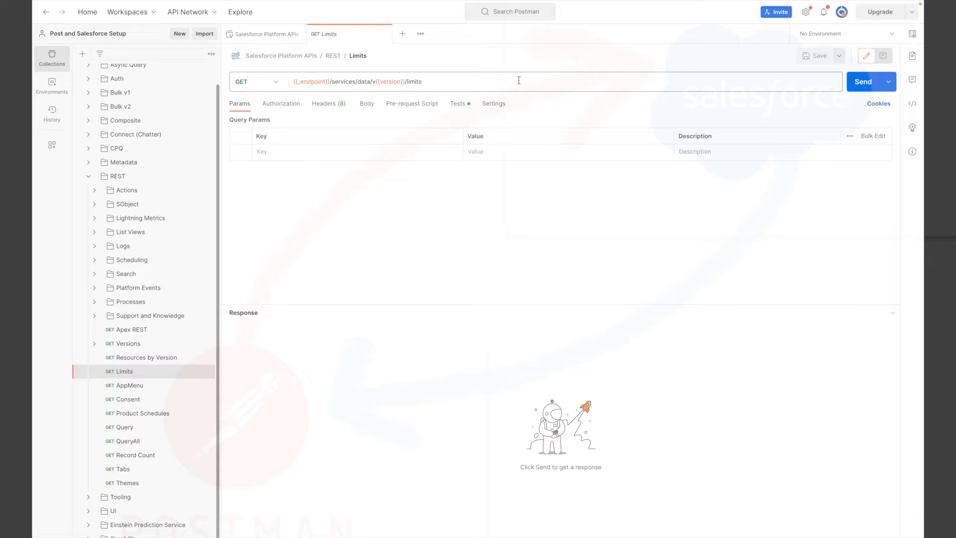
{"action": "left_click", "coordinate": [862, 83]}
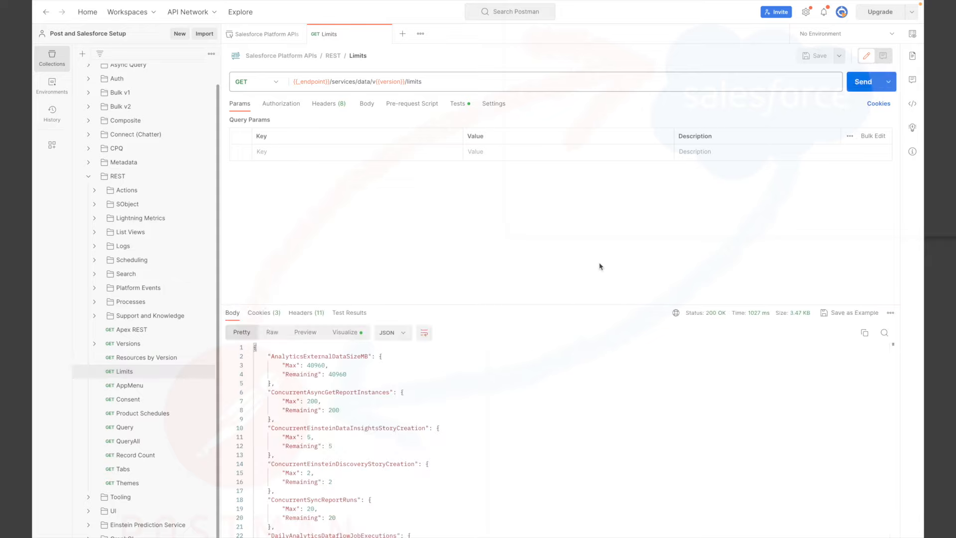
{"action": "scroll", "coordinate": [472, 410], "scroll_direction": "down", "scroll_amount": 3}
{"action": "scroll", "coordinate": [472, 411], "scroll_direction": "up", "scroll_amount": 3}
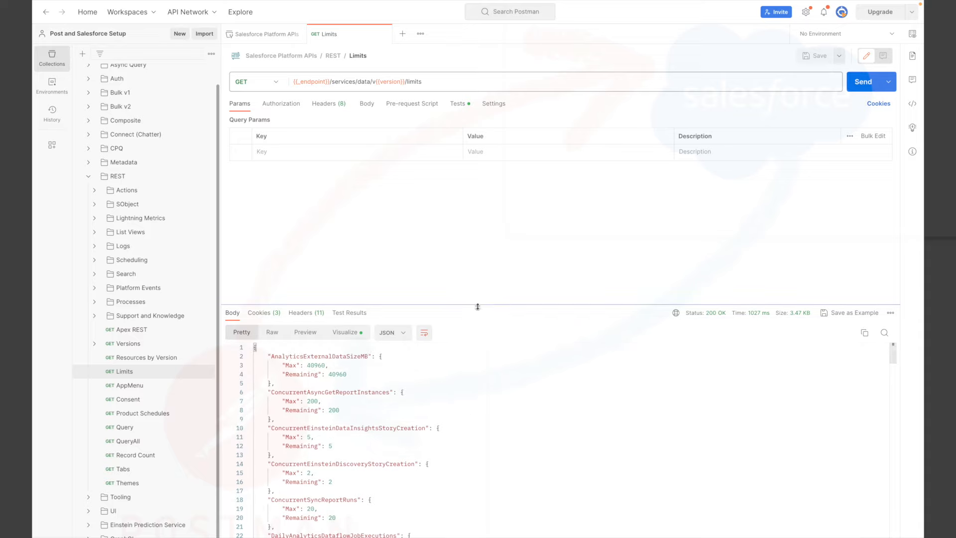
{"action": "left_click_drag", "start_coordinate": [477, 306], "coordinate": [450, 164]}
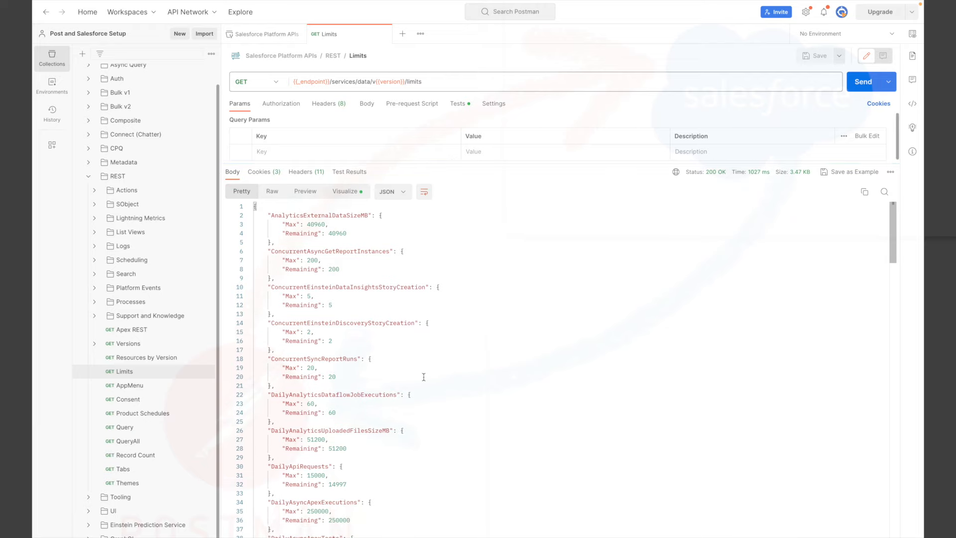
{"action": "scroll", "coordinate": [424, 377], "scroll_direction": "down", "scroll_amount": 5}
{"action": "scroll", "coordinate": [423, 377], "scroll_direction": "up", "scroll_amount": 5}
{"action": "mouse_move", "coordinate": [720, 177]}
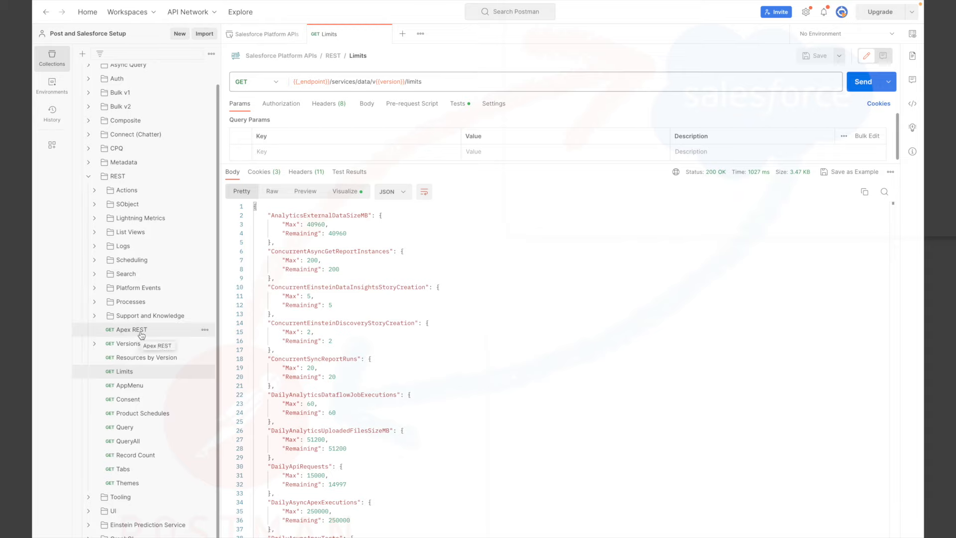
Step: In the REST folder's Query request, replace the fields selected by the q parameter's SOQL query with "id, name"
{"action": "left_click", "coordinate": [124, 428]}
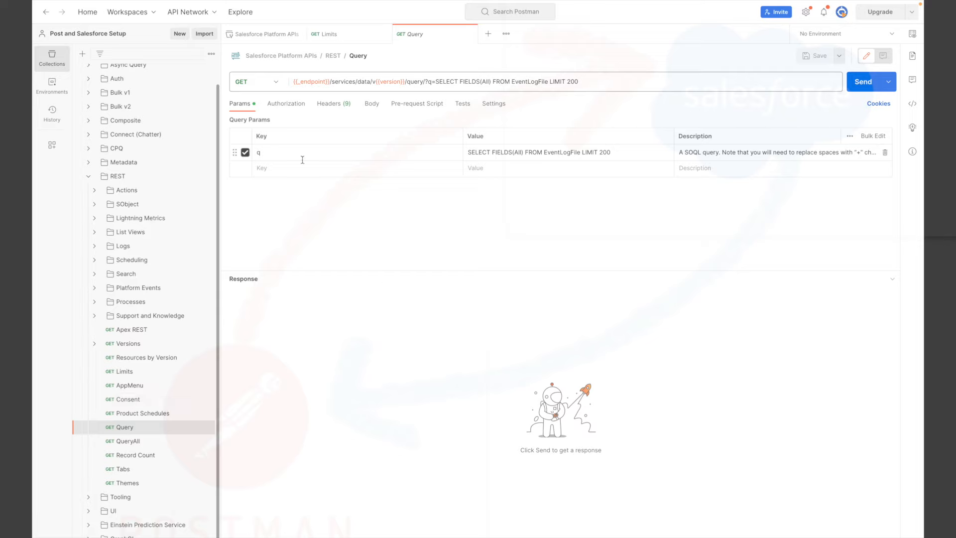
{"action": "left_click", "coordinate": [525, 152]}
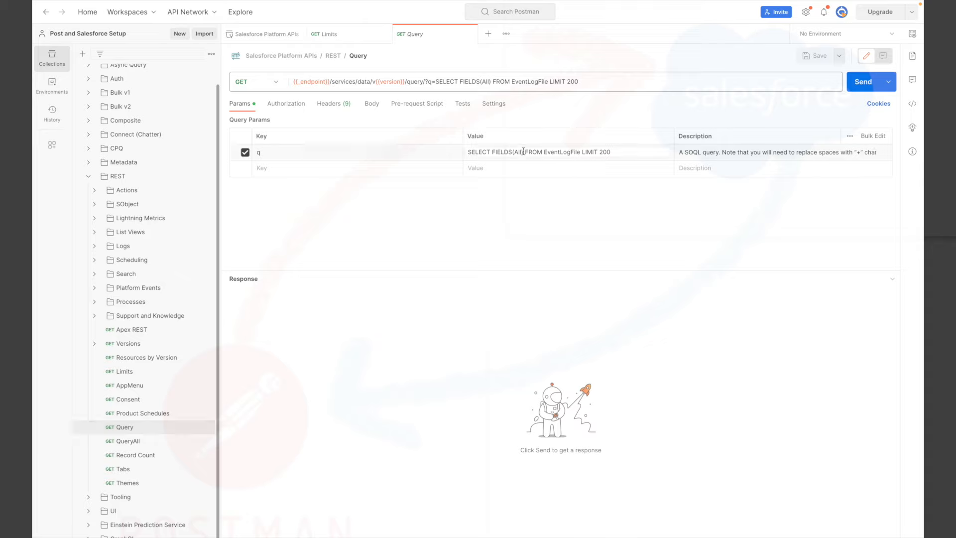
{"action": "key", "text": "BackSpace"}
{"action": "key", "text": "BackSpace"}
{"action": "key", "text": "BackSpace"}
{"action": "key", "text": "BackSpace"}
{"action": "key", "text": "BackSpace"}
{"action": "key", "text": "BackSpace"}
{"action": "key", "text": "BackSpace"}
{"action": "key", "text": "BackSpace"}
{"action": "key", "text": "BackSpace"}
{"action": "key", "text": "BackSpace"}
{"action": "key", "text": "BackSpace"}
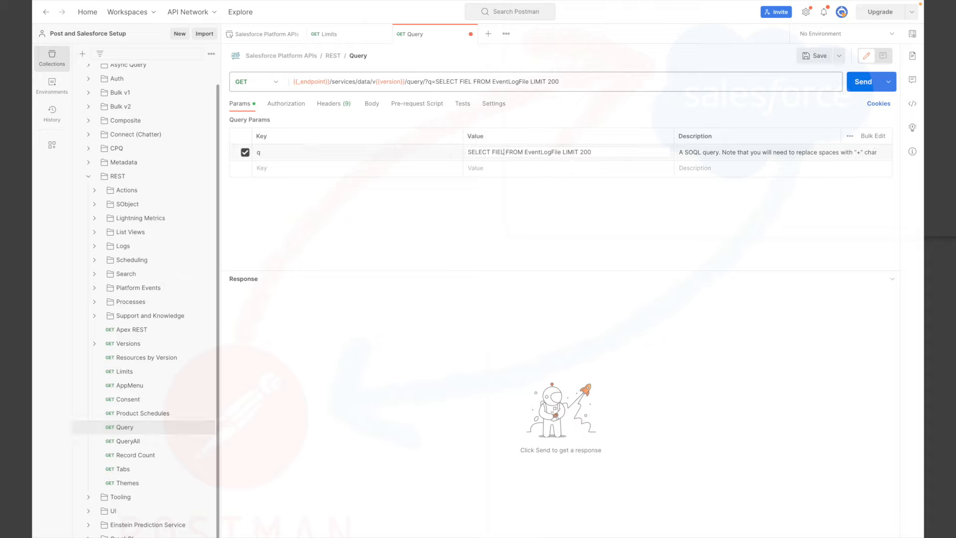
{"action": "type", "text": "id"}
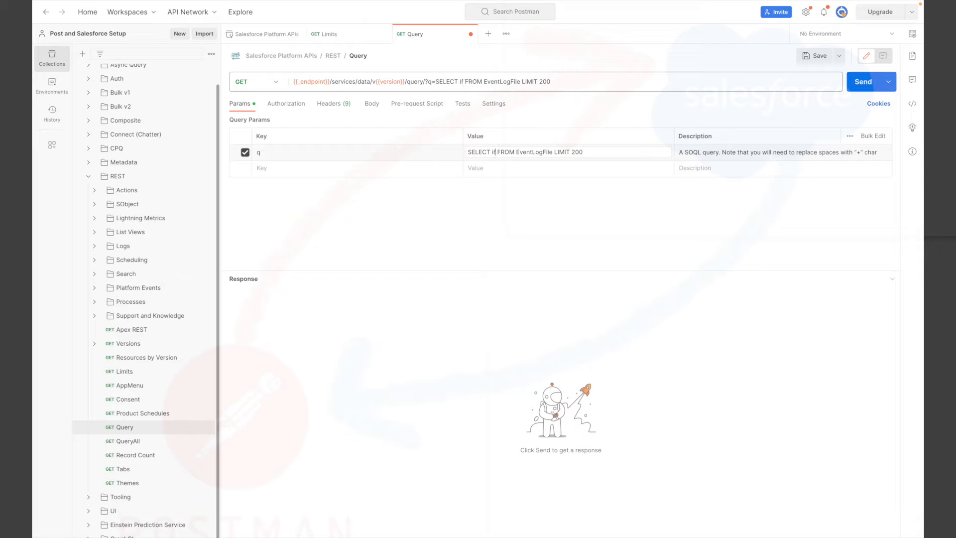
{"action": "type", "text": ", "}
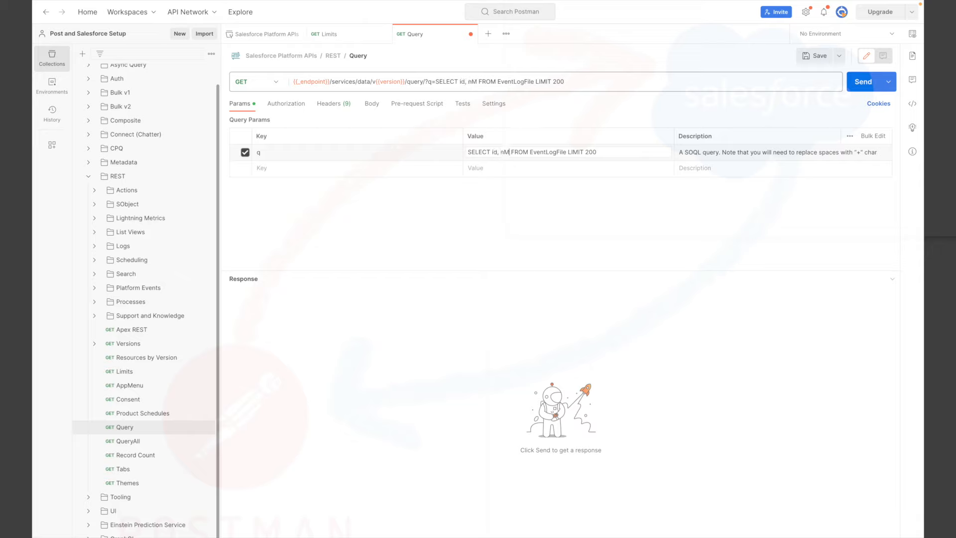
{"action": "type", "text": "name"}
Step: Change the SOQL query's object to Account and its limit to 1, and send the request
{"action": "double_click", "coordinate": [555, 150]}
{"action": "type", "text": "Accoint"}
{"action": "key", "text": "BackSpace"}
{"action": "key", "text": "BackSpace"}
{"action": "key", "text": "BackSpace"}
{"action": "type", "text": "unt"}
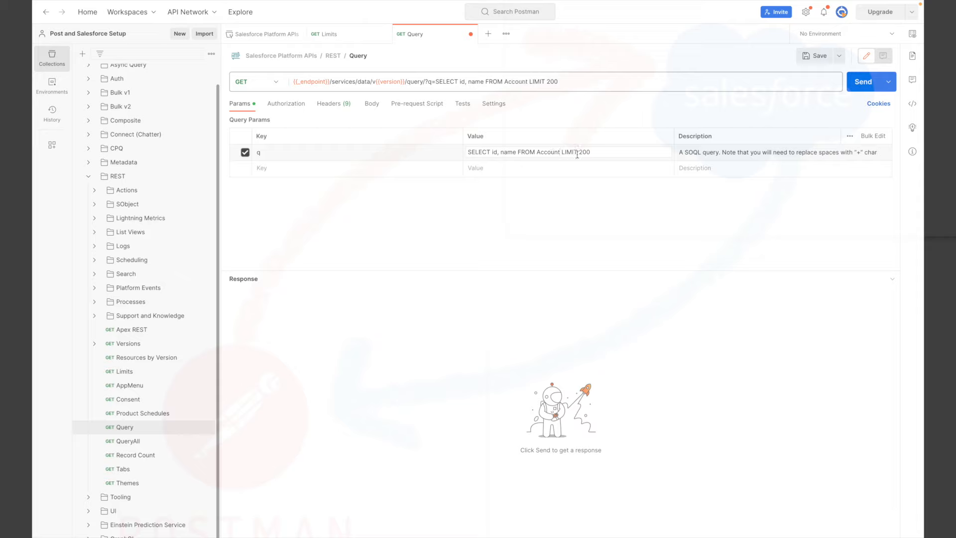
{"action": "key", "text": "BackSpace"}
{"action": "key", "text": "BackSpace"}
{"action": "left_click", "coordinate": [859, 93]}
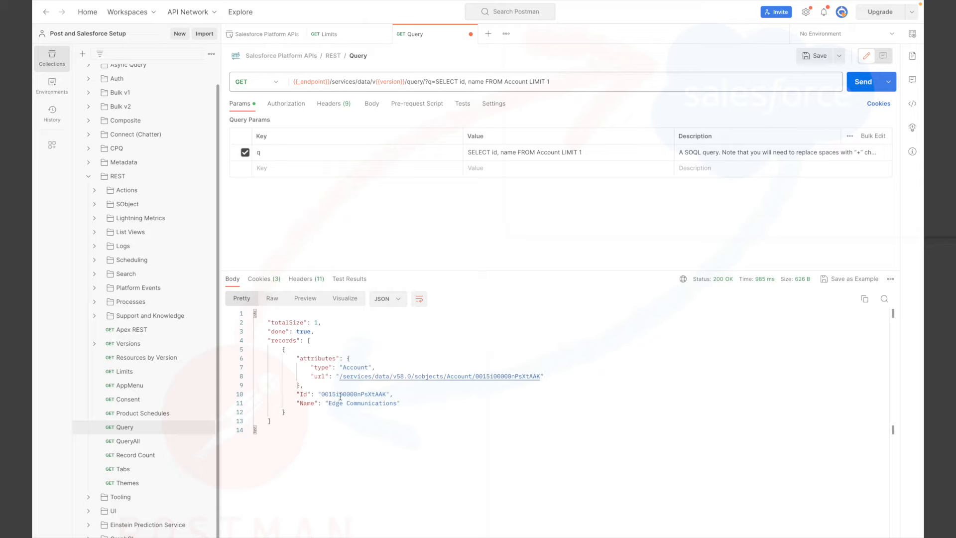
Step: Set the Account query's limit to 2 and send the request again
{"action": "left_click", "coordinate": [590, 151]}
{"action": "key", "text": "BackSpace"}
{"action": "type", "text": "2"}
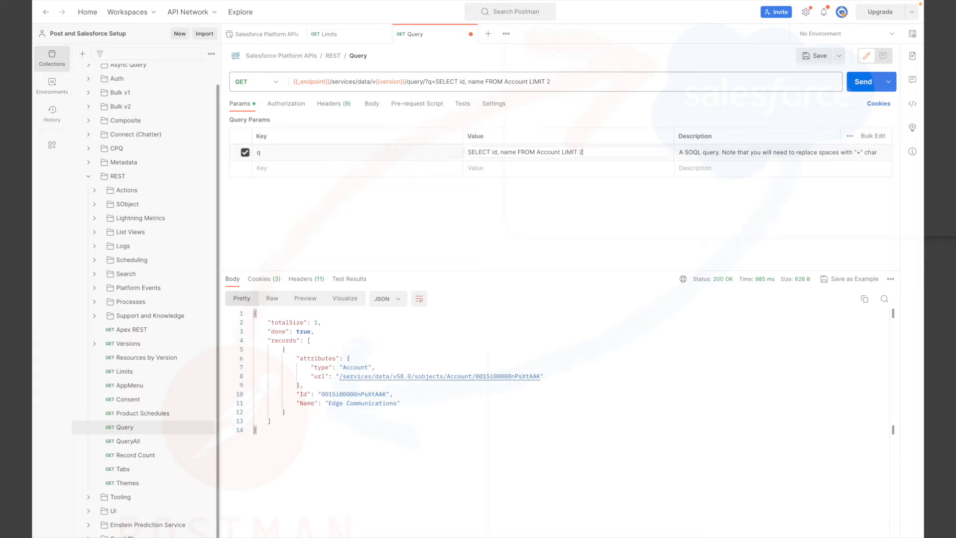
{"action": "left_click", "coordinate": [856, 86]}
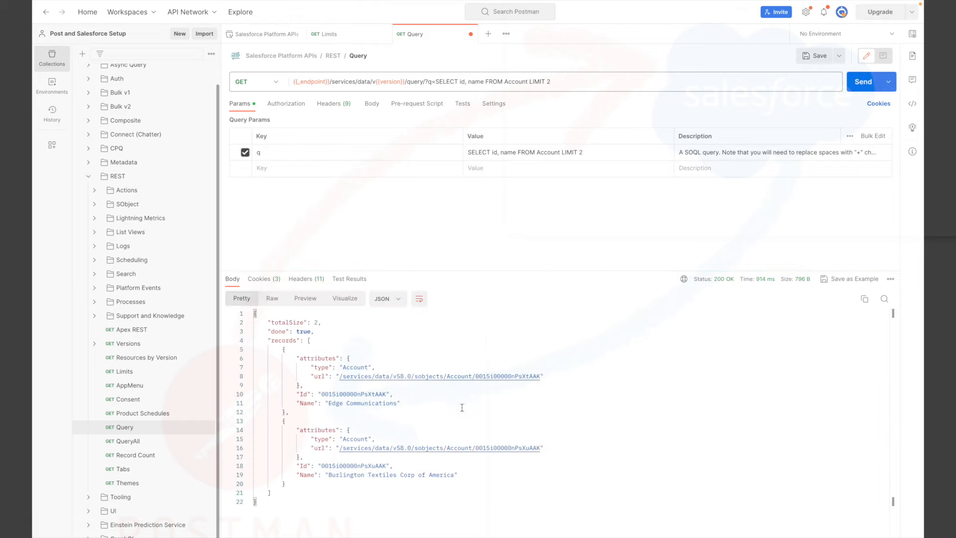